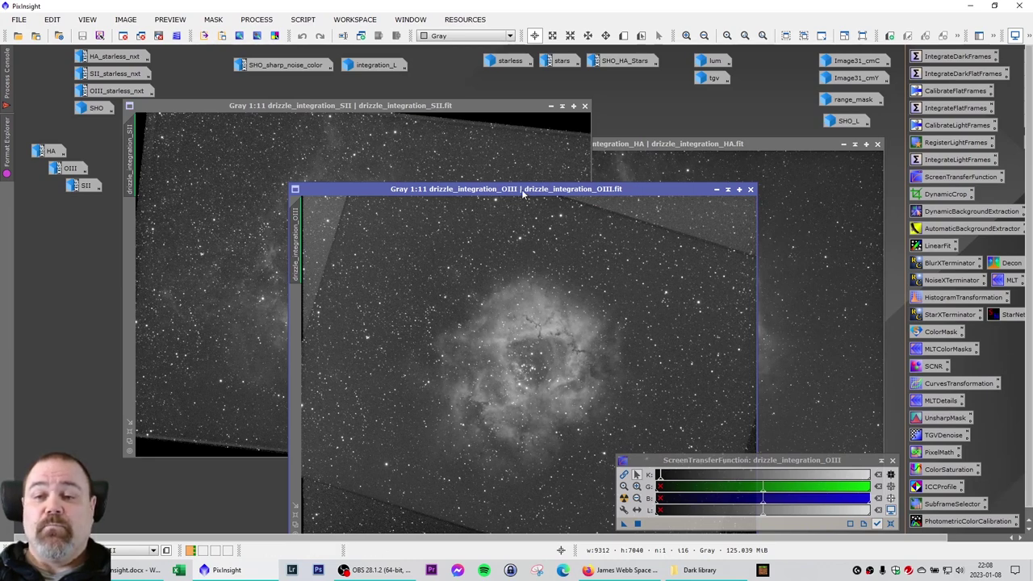
Arrange the drizzled OIII and SII windows to compare them side by side.
drag(523, 192, 494, 173)
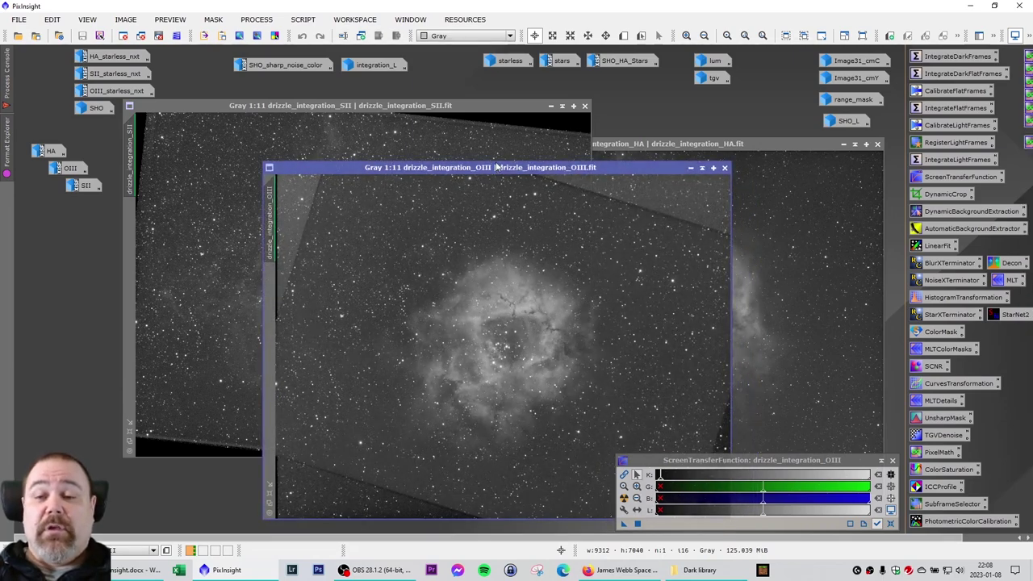
drag(496, 167, 493, 155)
click(472, 106)
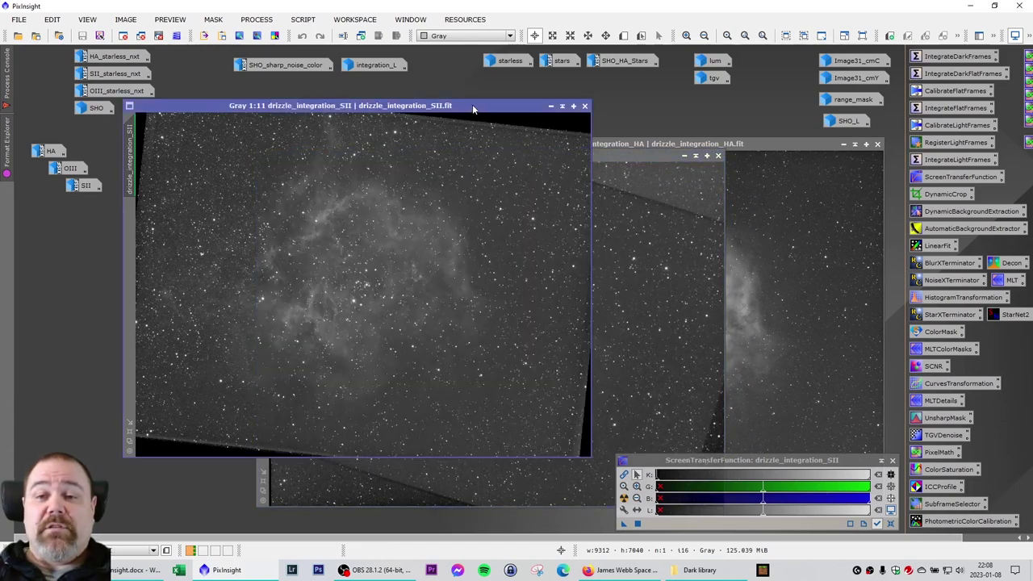
click(610, 159)
drag(611, 161, 572, 166)
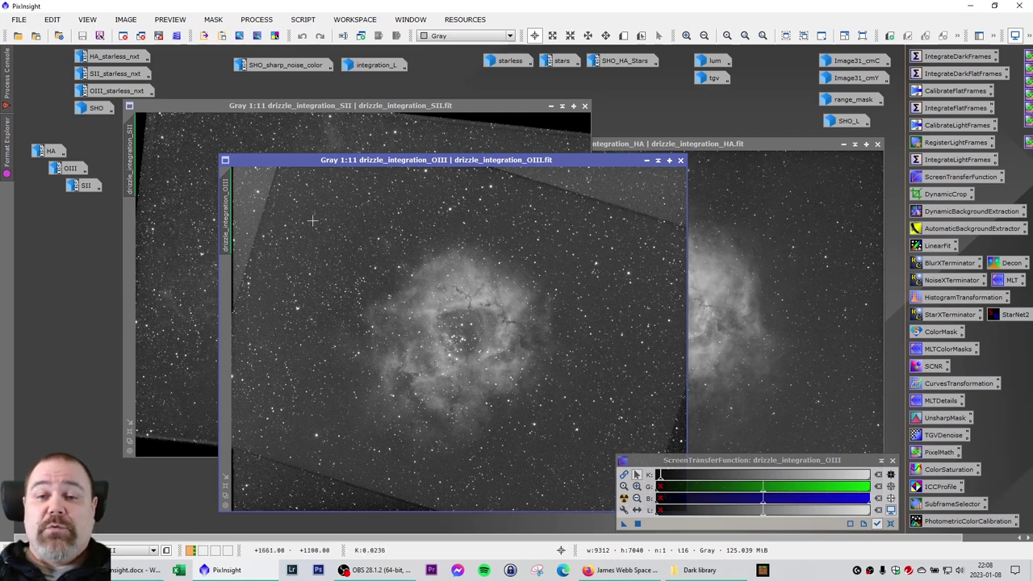
Bring the drizzled HA image forward to compare it, then close it.
click(709, 146)
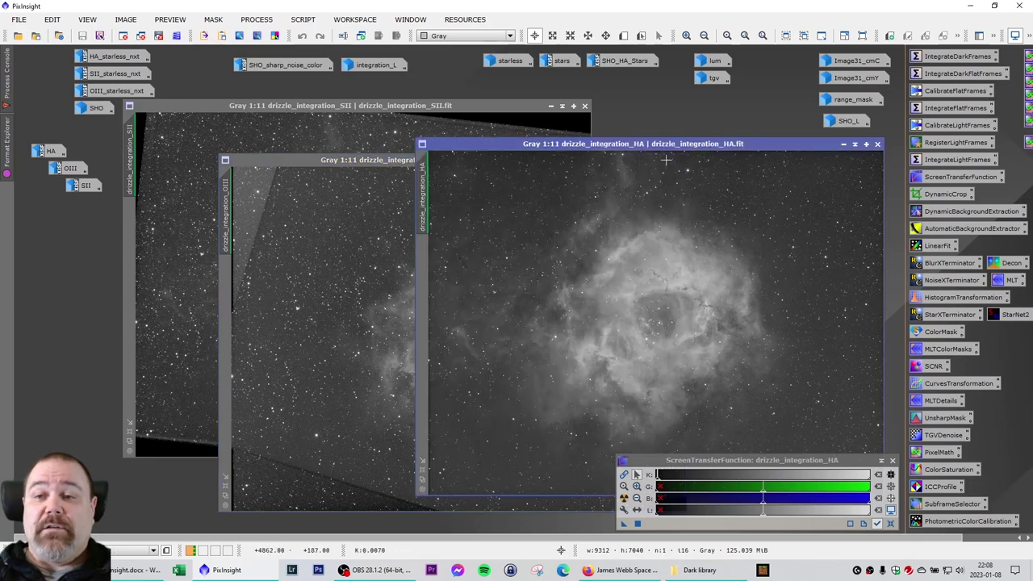
drag(645, 149, 489, 110)
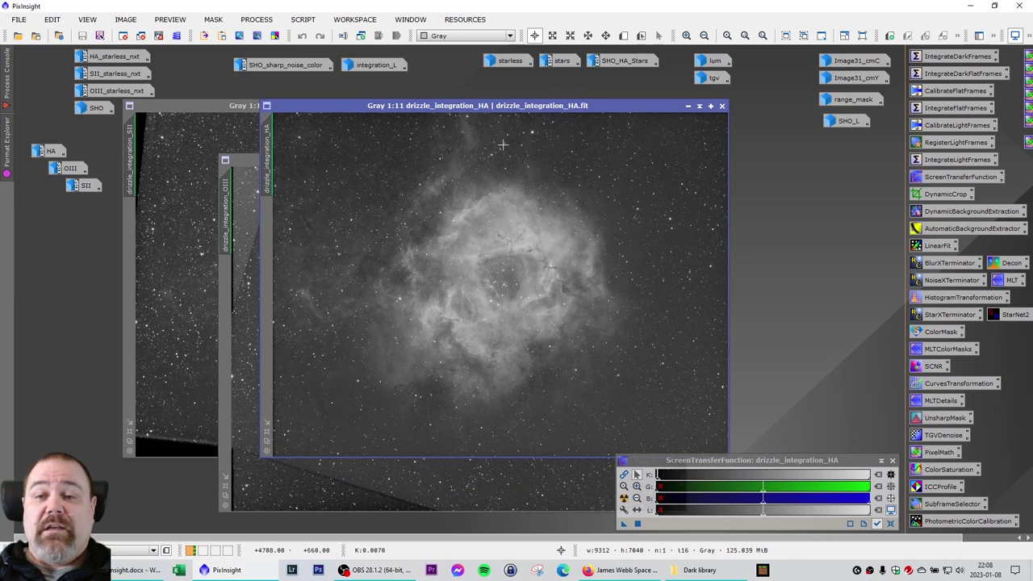
drag(438, 105, 501, 124)
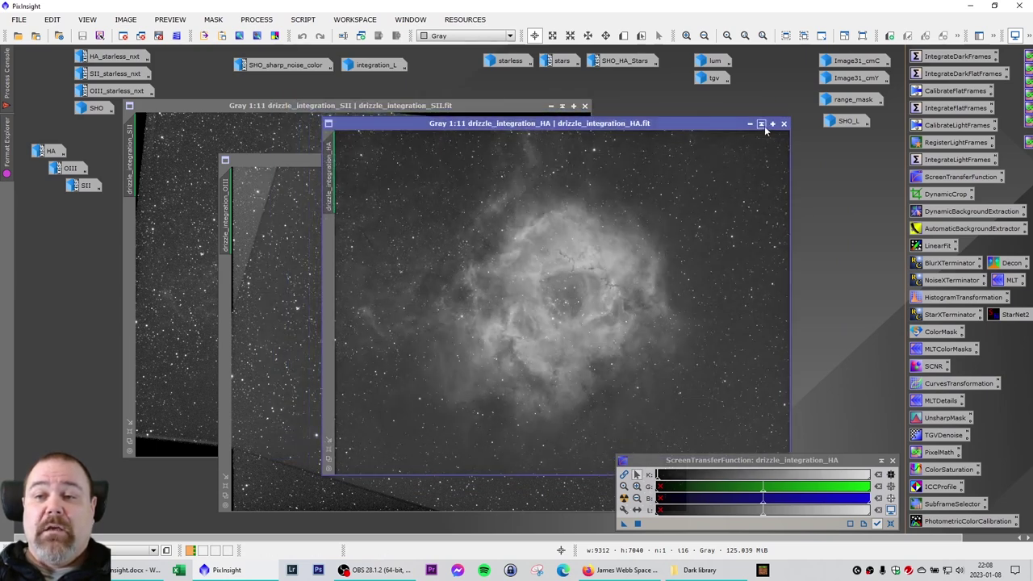
click(782, 123)
Close the drizzled SII and OIII images and open the HA, OIII and SII images in their place.
click(584, 105)
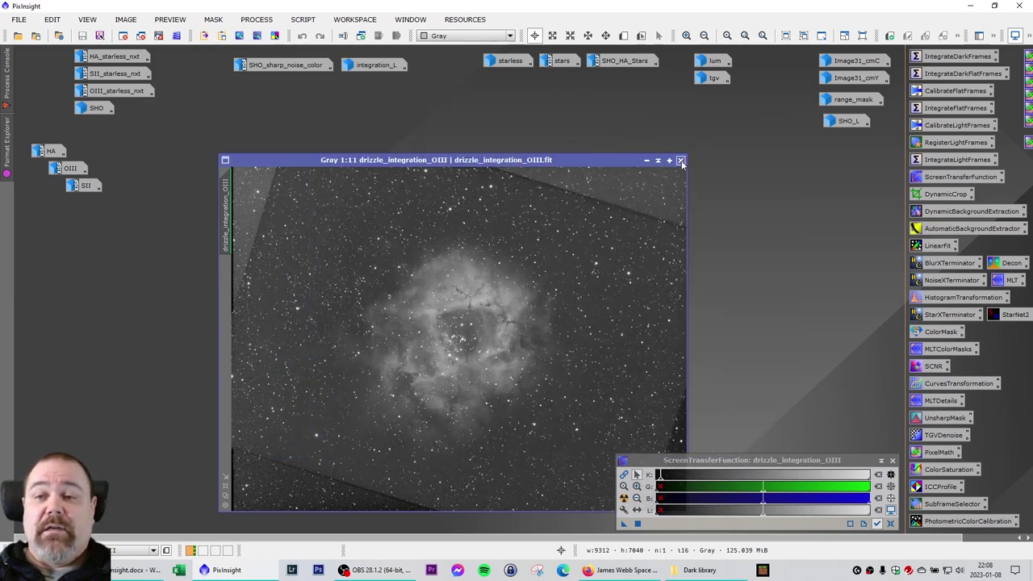
click(683, 160)
double_click(50, 151)
double_click(71, 168)
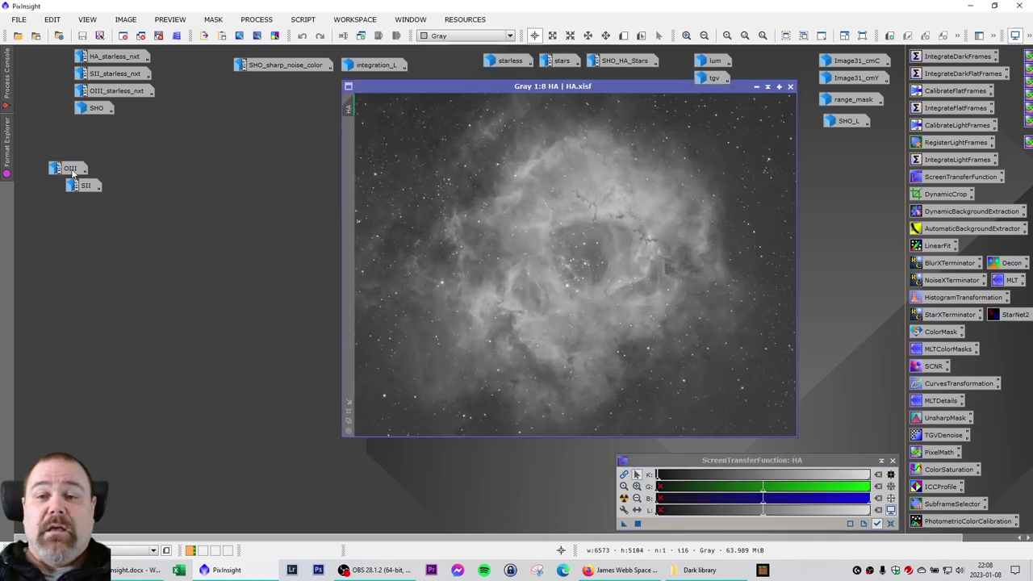
double_click(84, 186)
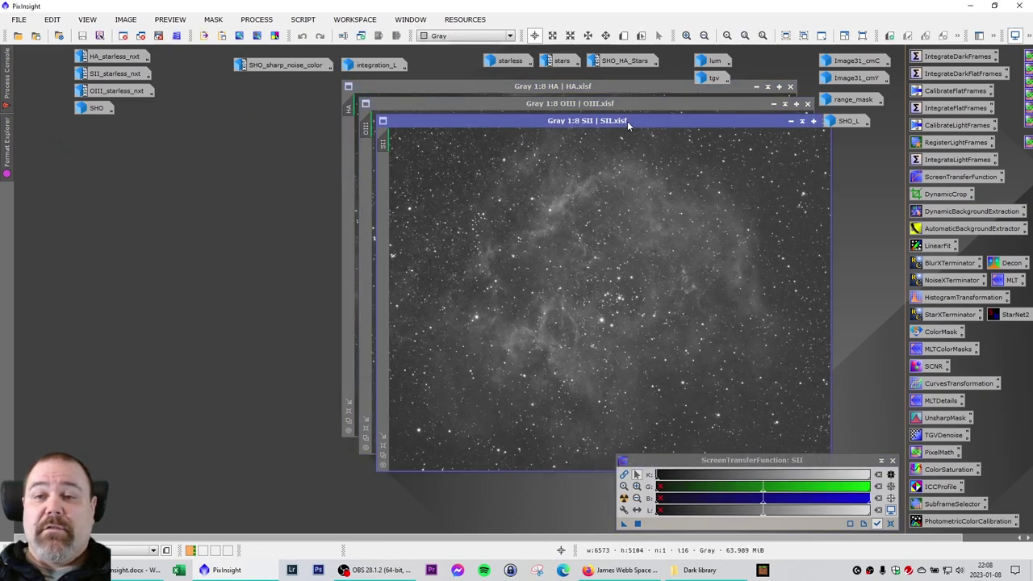
drag(626, 122, 322, 146)
drag(549, 106, 318, 172)
drag(545, 87, 433, 113)
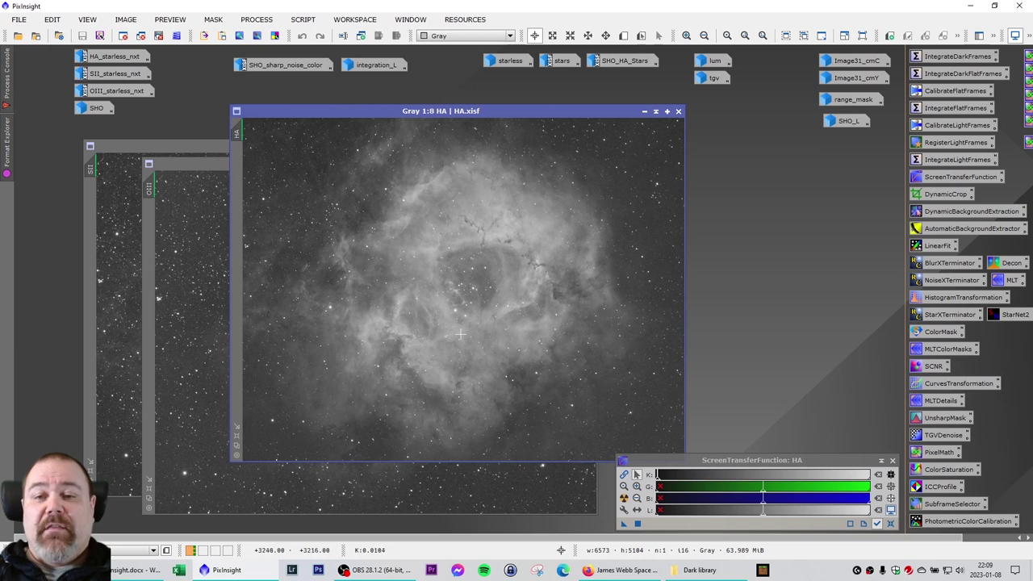
Flip the HA image with a vertical mirror.
click(125, 19)
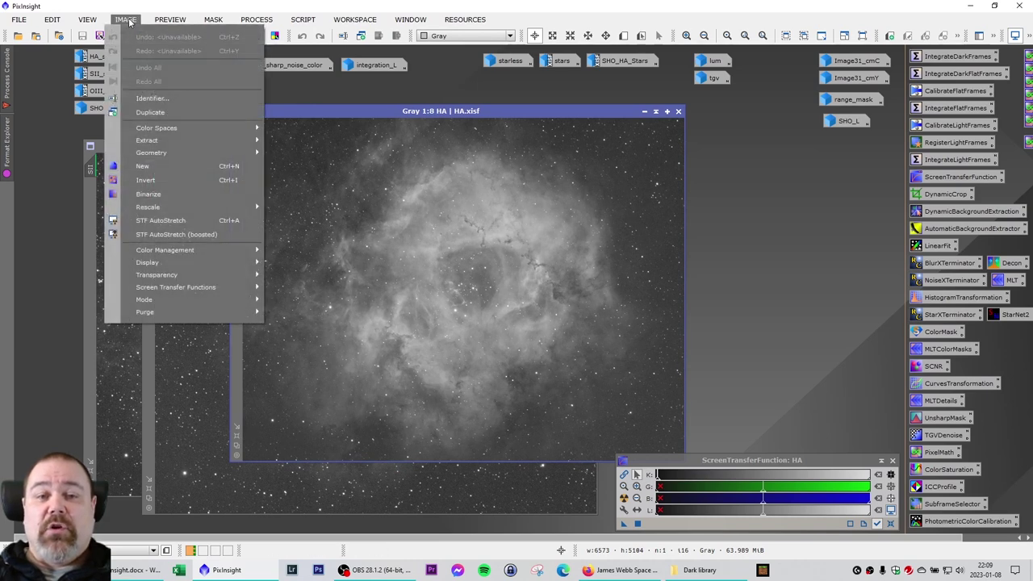
mouse_move(175, 152)
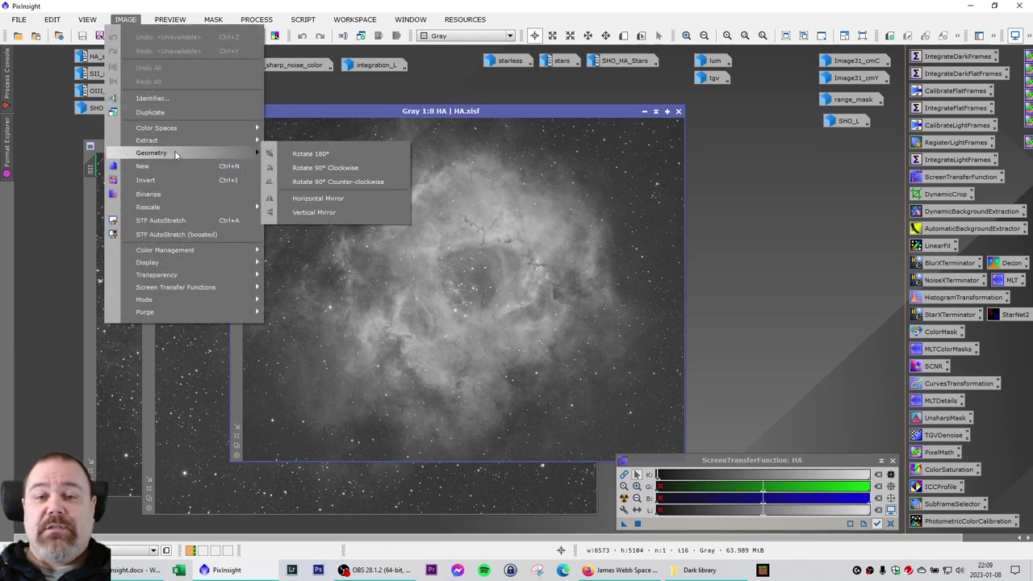
click(340, 214)
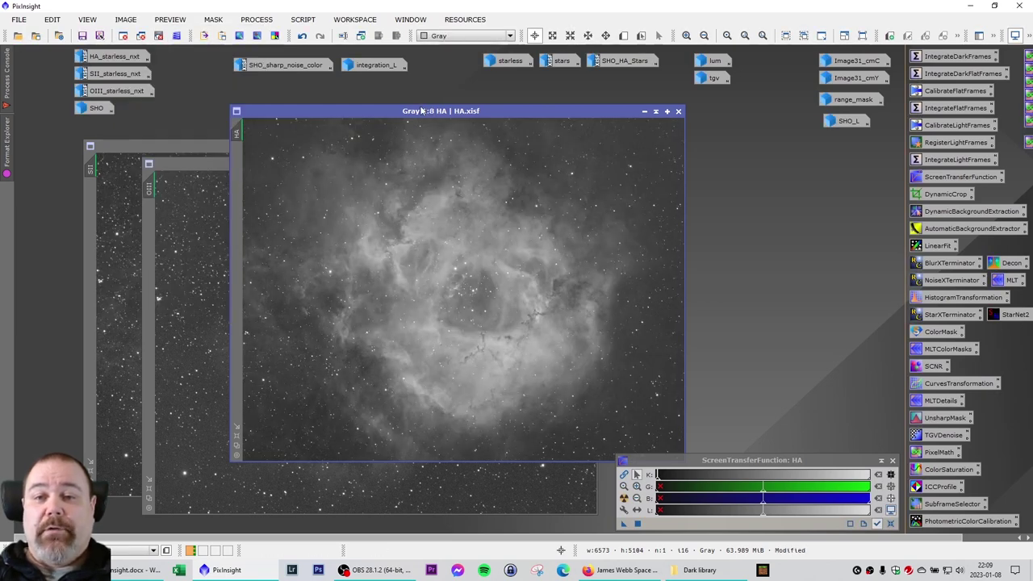
drag(422, 110, 442, 101)
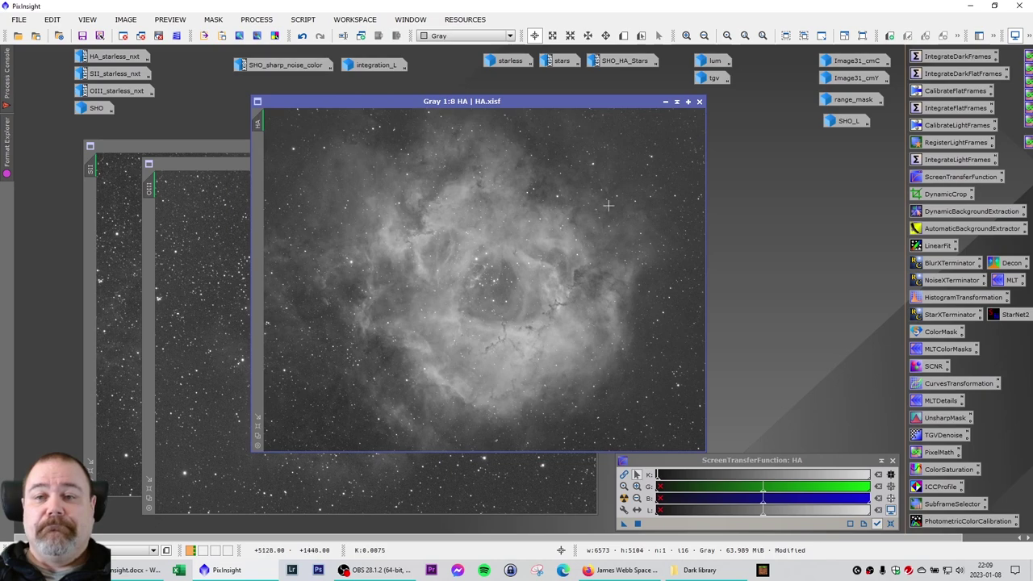
Close the flipped HA.xisf image and arrange the SII_DBE_bxt and OIII_DBE_bxt windows.
click(699, 102)
click(552, 172)
drag(561, 179, 432, 183)
click(563, 157)
drag(563, 154, 549, 109)
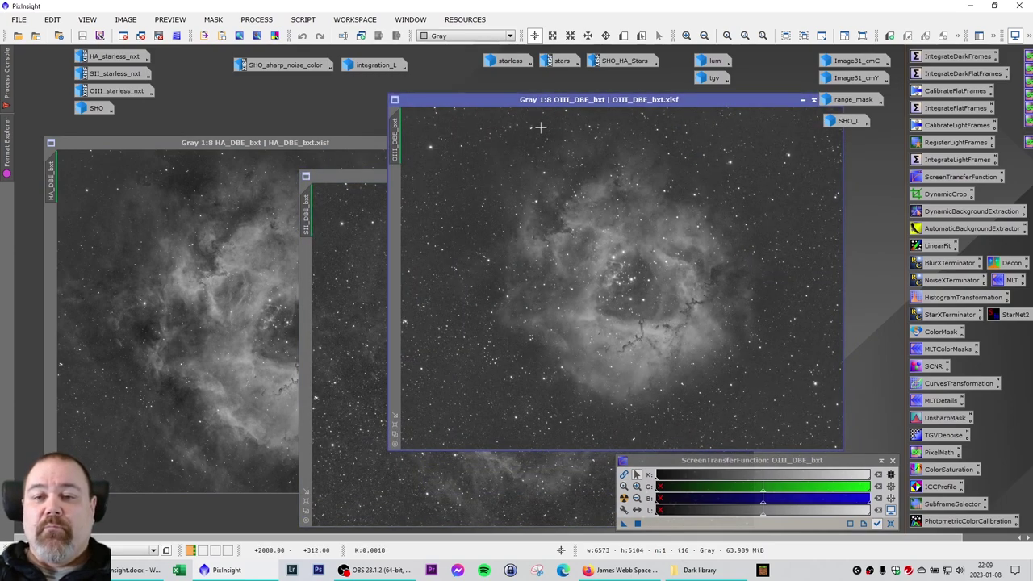
Compare HA_DBE_bxt against OIII_DBE_bxt, then close OIII_DBE_bxt.
click(290, 143)
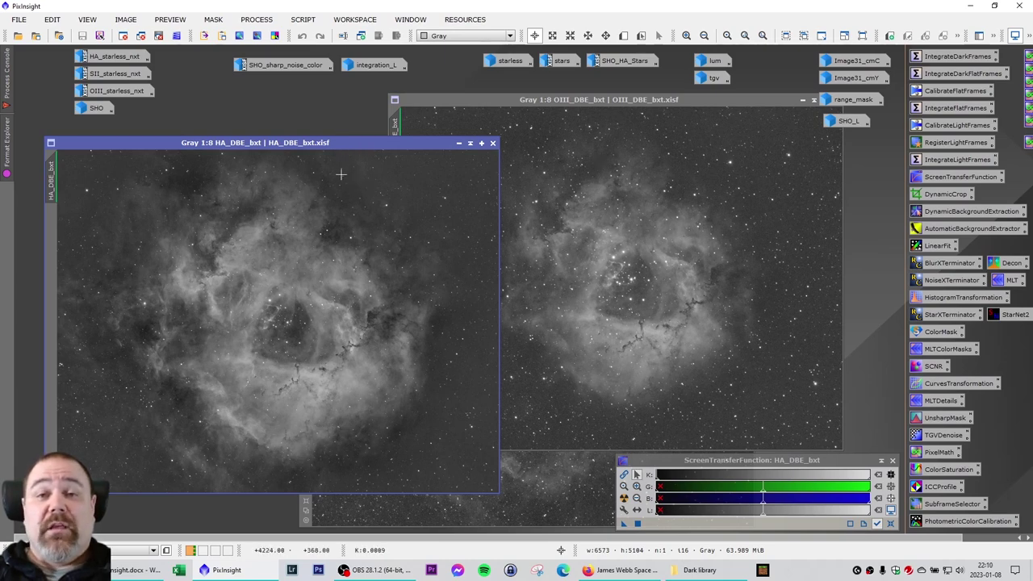
drag(298, 145, 315, 137)
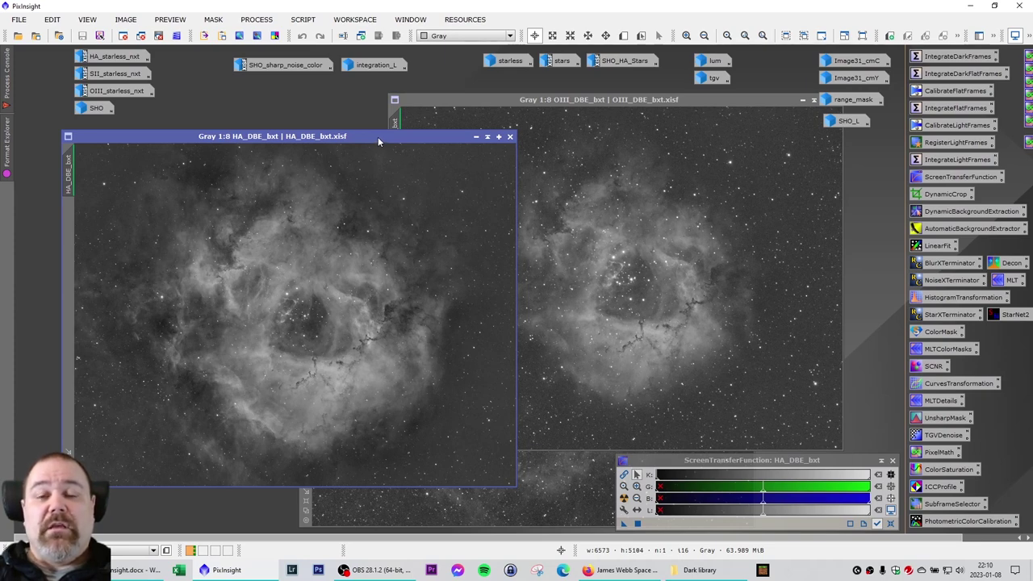
drag(622, 103, 469, 109)
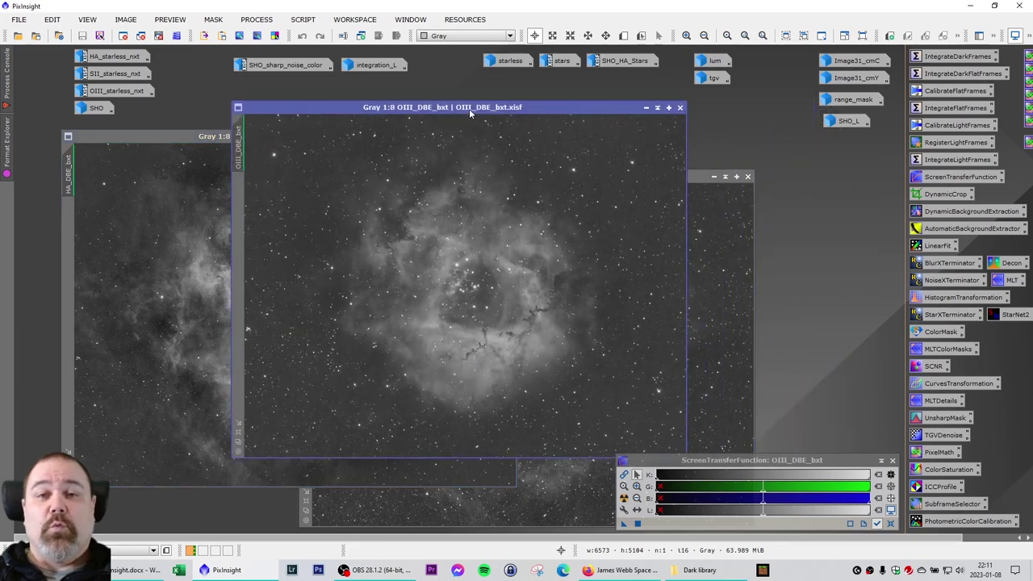
click(679, 107)
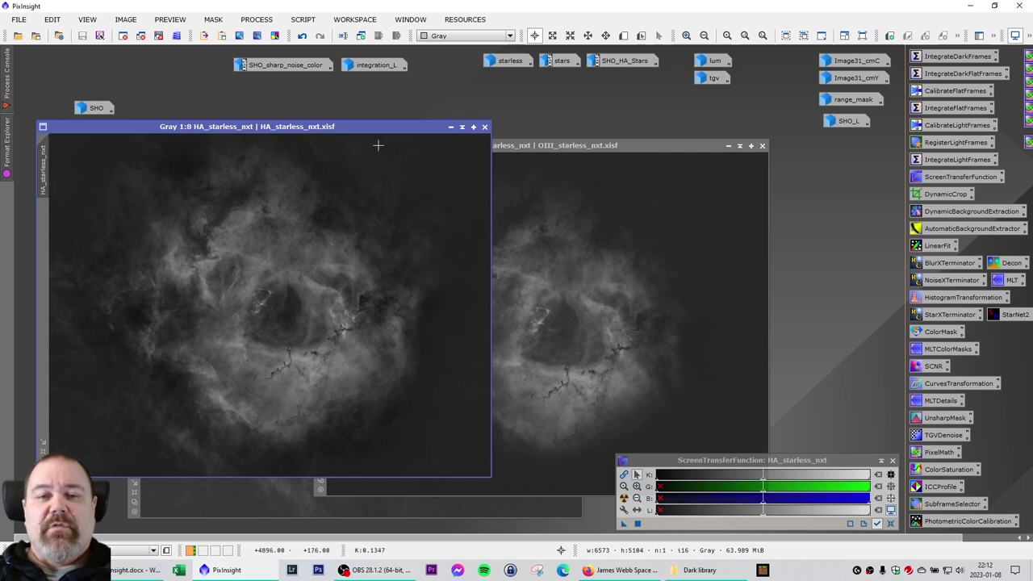
Arrange the HA, OIII and SII starless_nxt windows side by side.
drag(327, 128, 315, 129)
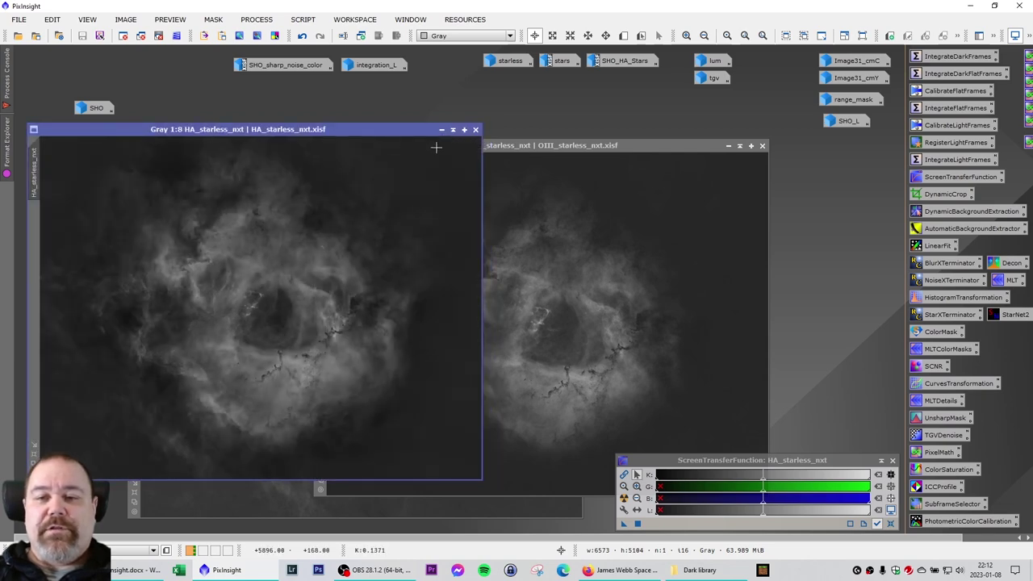
drag(548, 146, 598, 176)
click(507, 166)
drag(508, 168, 606, 162)
Make HA_starless_nxt active and zoom in and back out to inspect it.
click(329, 140)
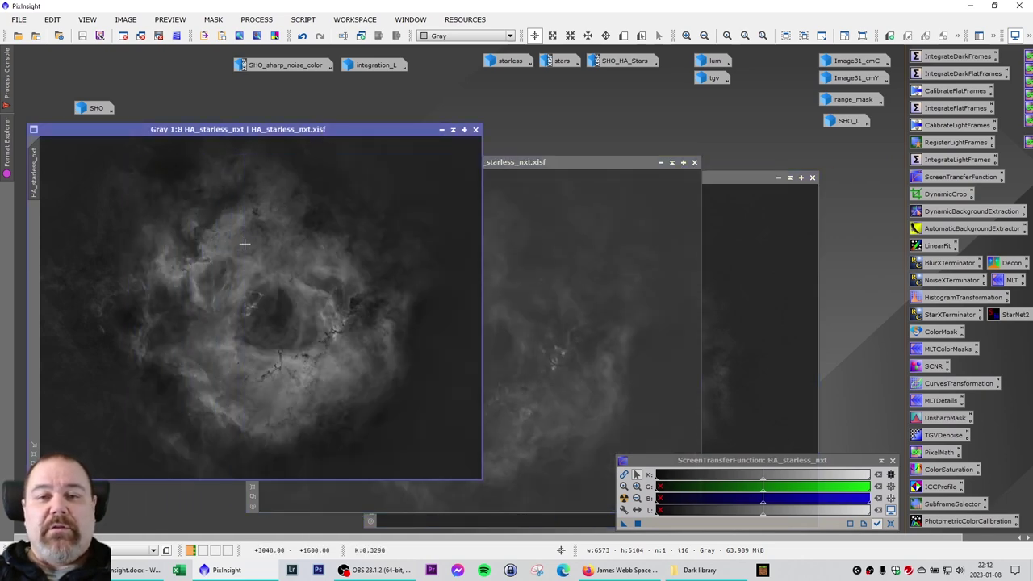
scroll(273, 230, up, 6)
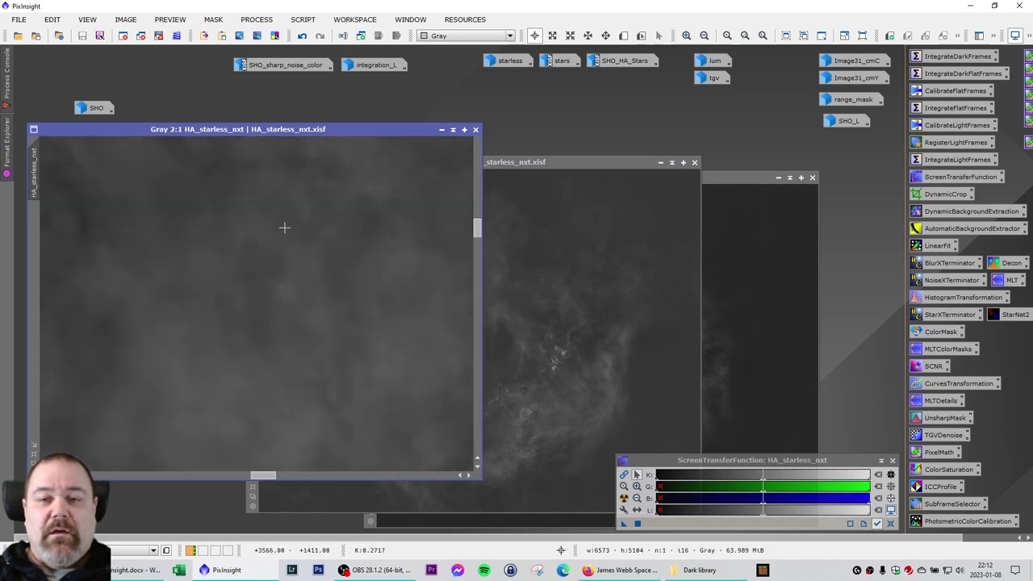
scroll(266, 221, up, 2)
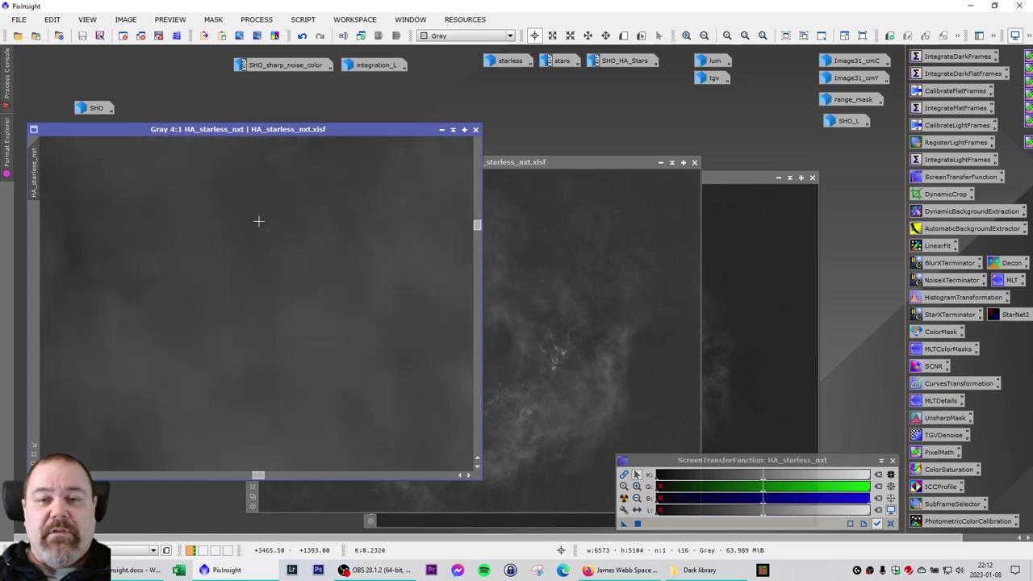
scroll(260, 217, down, 5)
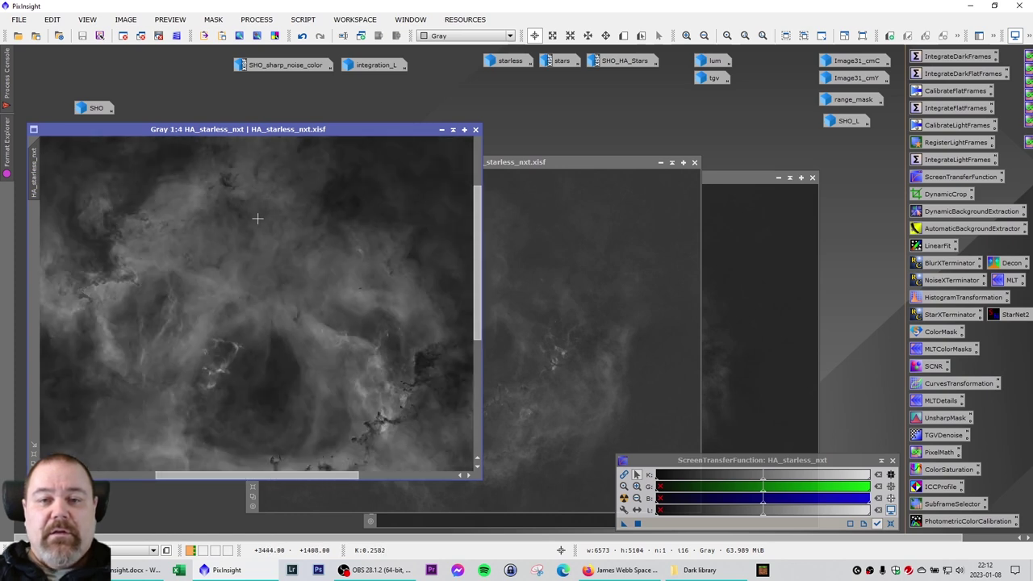
scroll(262, 218, down, 3)
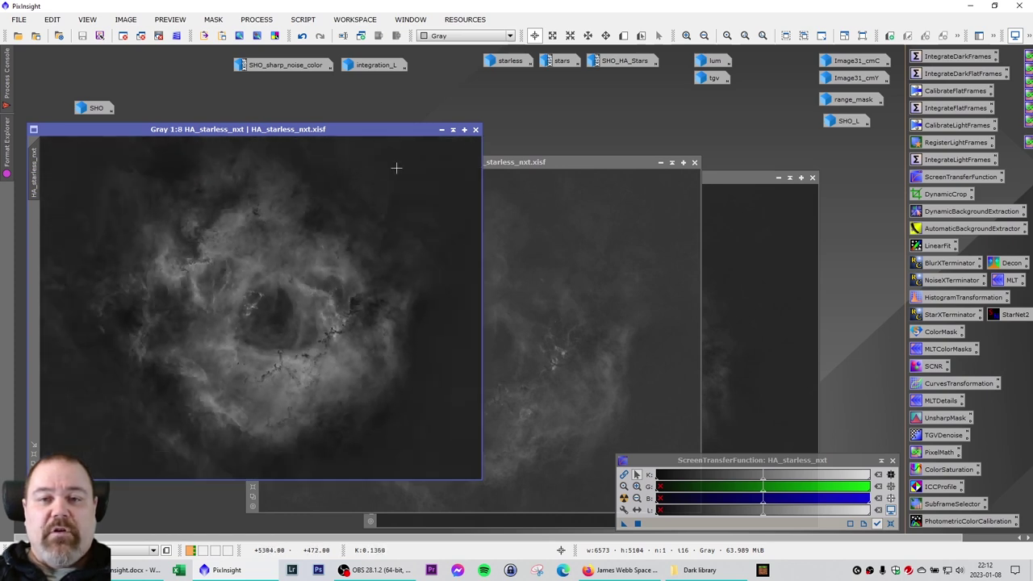
Switch to HA_starless and zoom in to compare its noise with HA_starless_nxt.
key(ctrl+Tab)
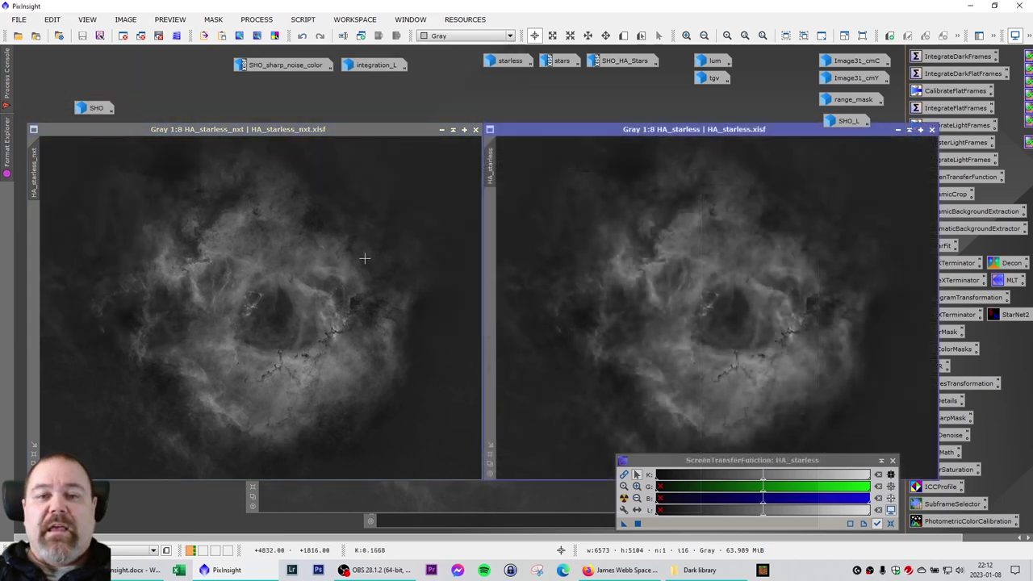
scroll(724, 231, up, 3)
scroll(714, 230, up, 4)
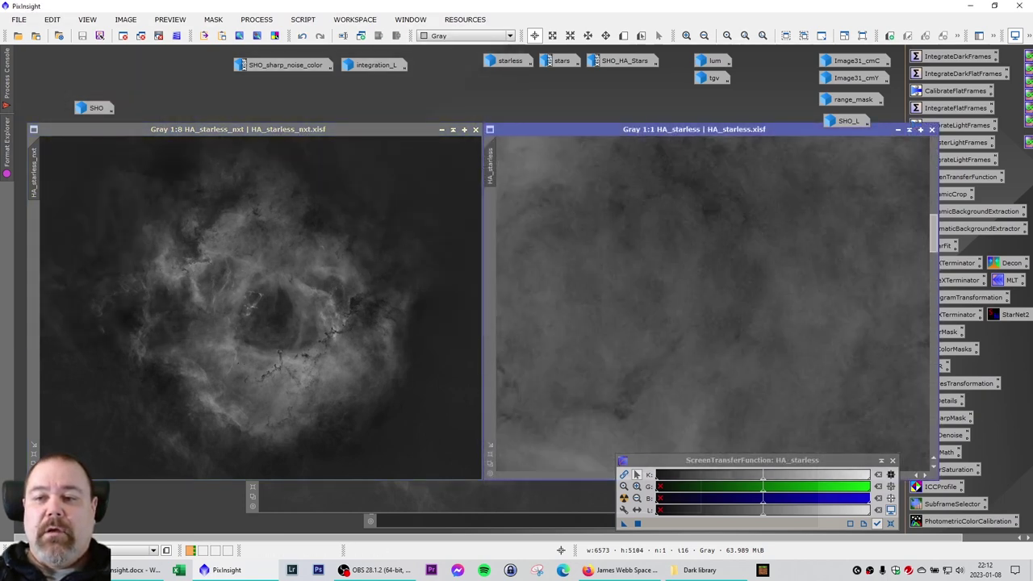
scroll(280, 251, up, 7)
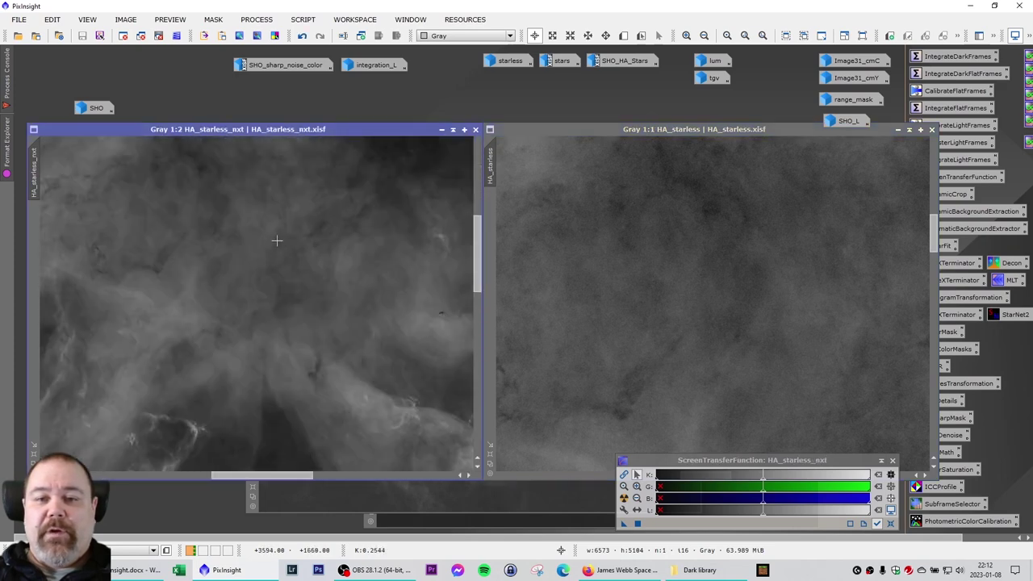
scroll(278, 238, up, 1)
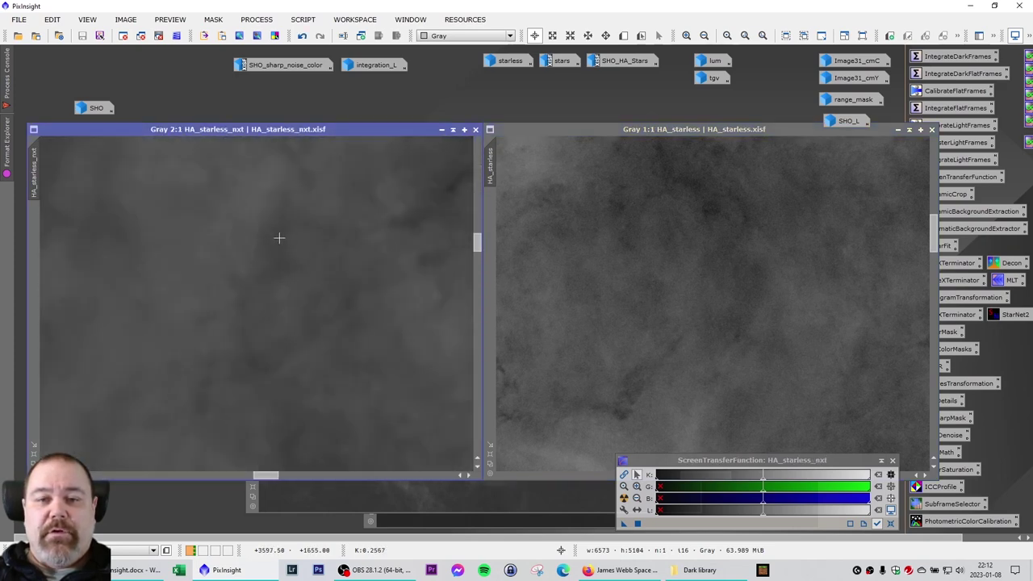
scroll(740, 250, up, 1)
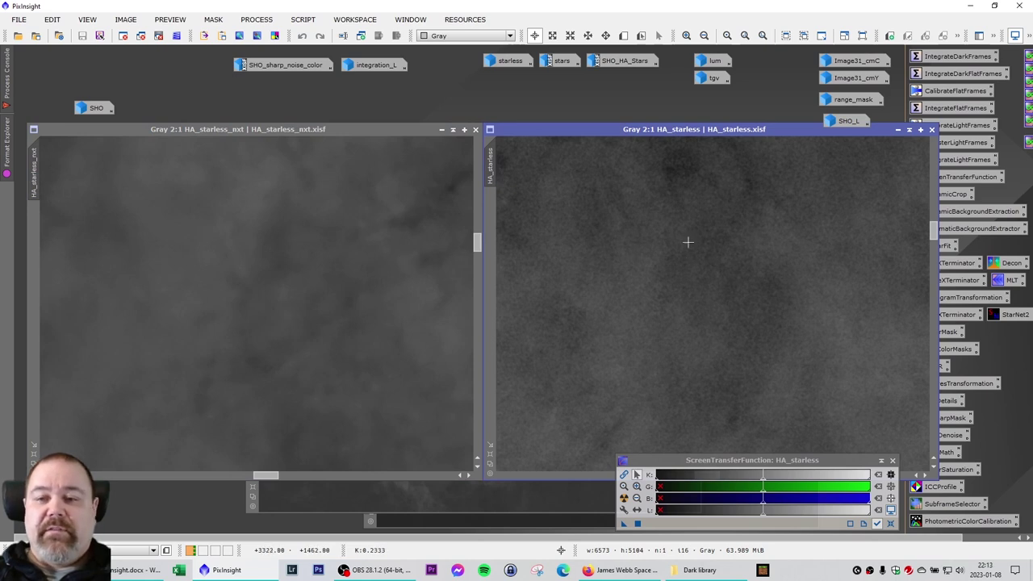
Zoom back out and close both the HA_starless and HA_starless_nxt views.
scroll(645, 257, down, 2)
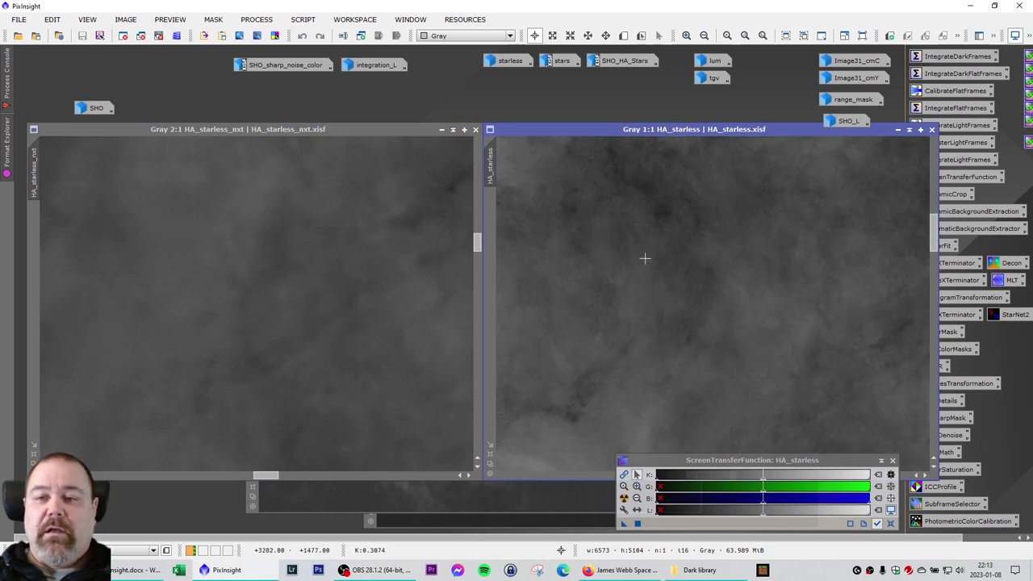
scroll(369, 253, down, 2)
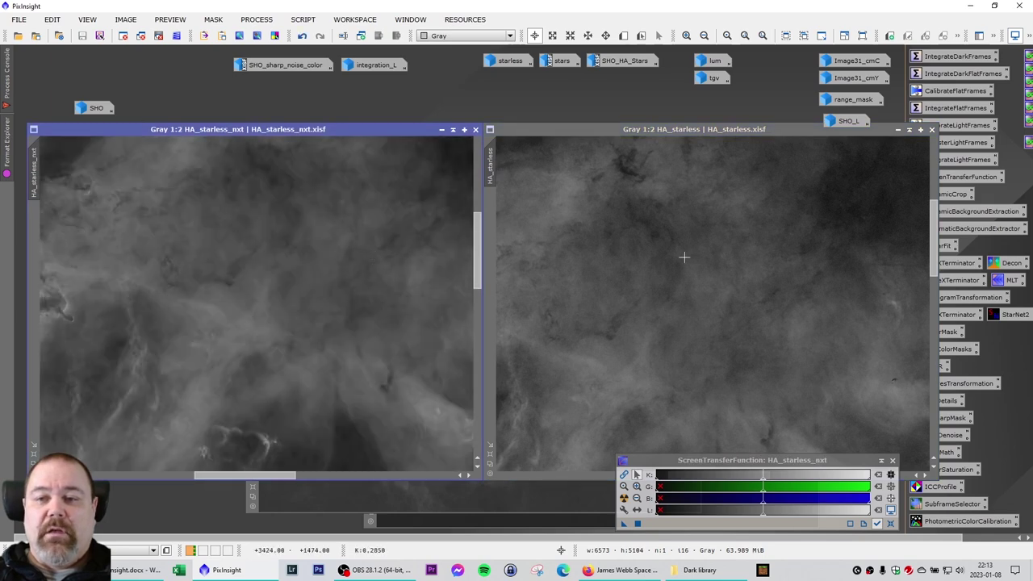
scroll(631, 254, down, 4)
scroll(630, 253, down, 2)
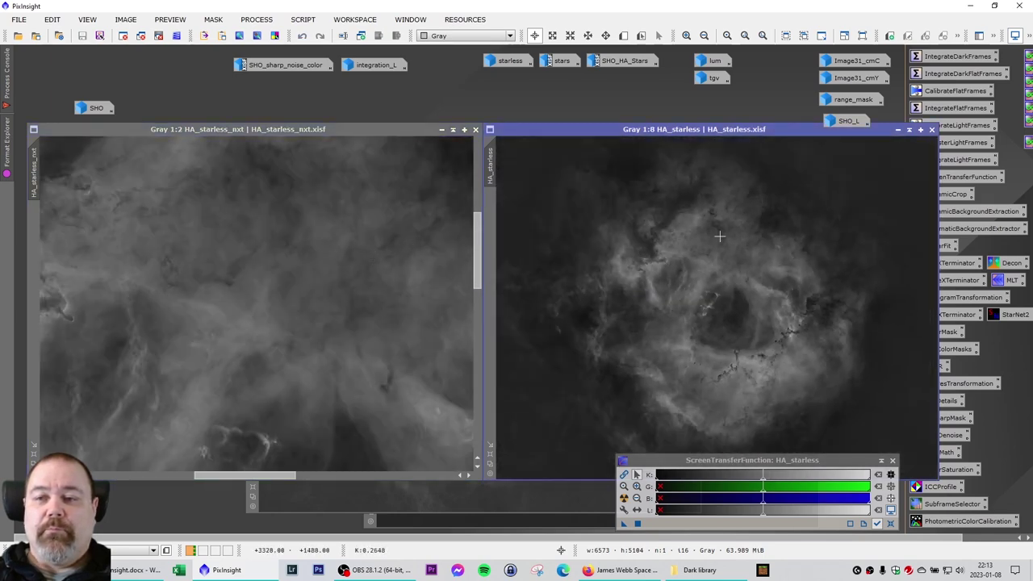
click(931, 130)
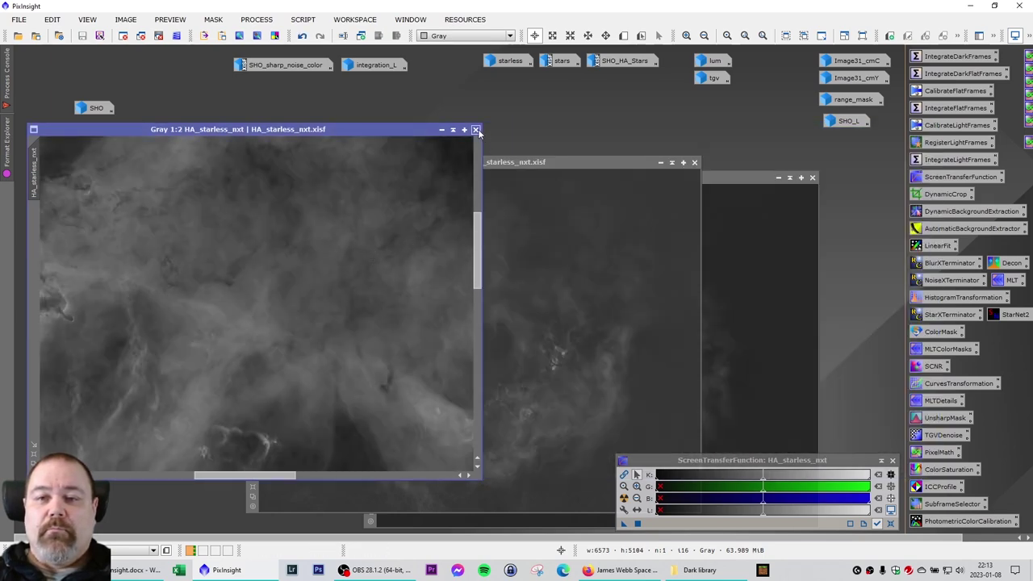
click(475, 130)
Close the SII and OIII starless views and open the SHO colour image.
click(695, 162)
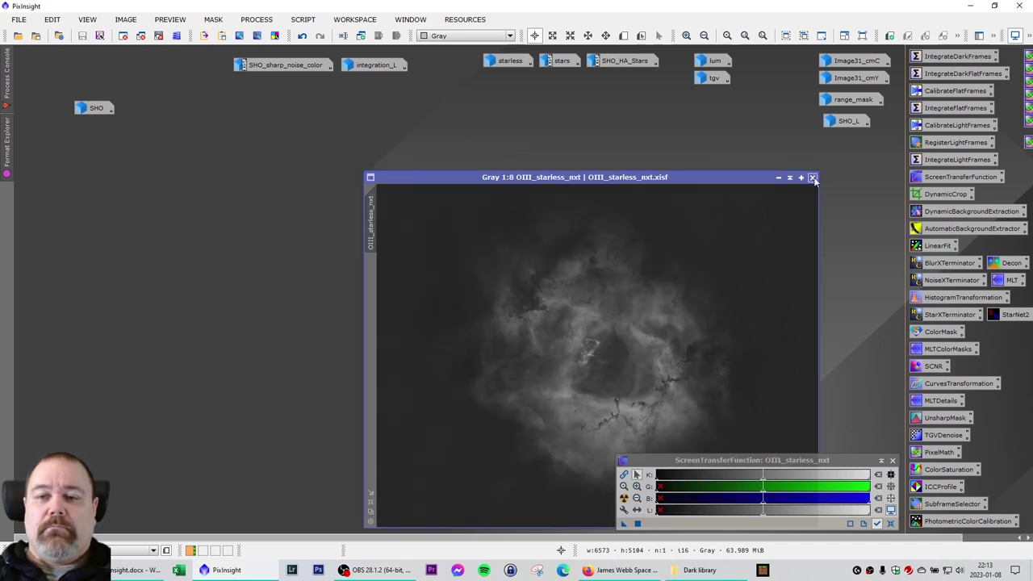
click(813, 179)
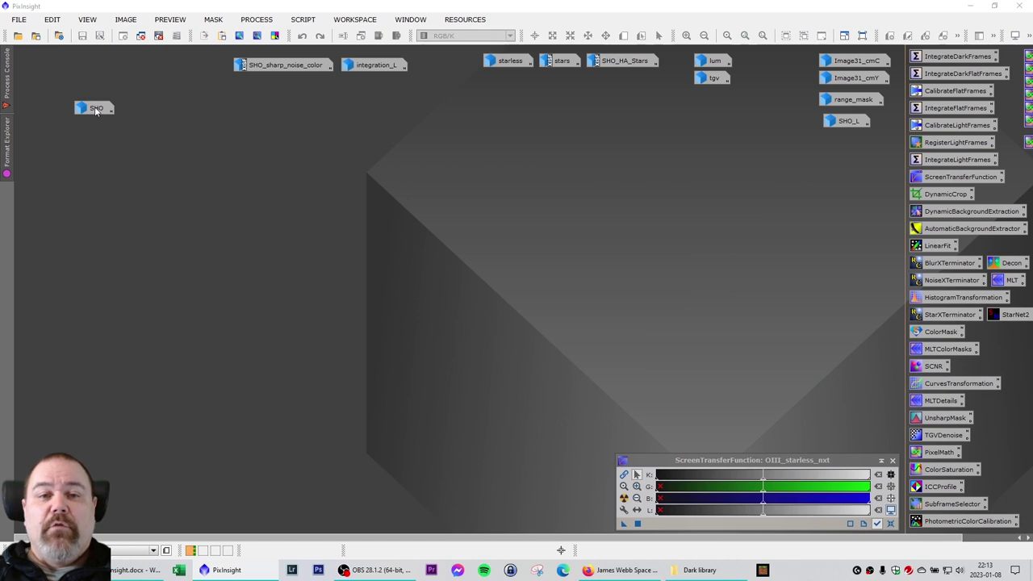
drag(93, 108, 154, 66)
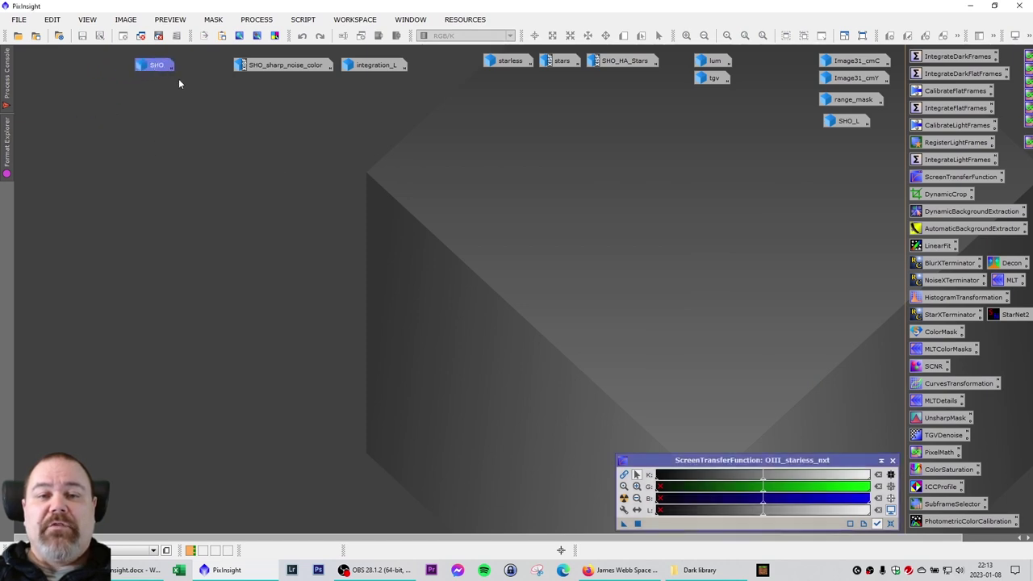
double_click(155, 66)
Position the SHO window and zoom in and out to inspect the nebula.
drag(269, 126, 275, 134)
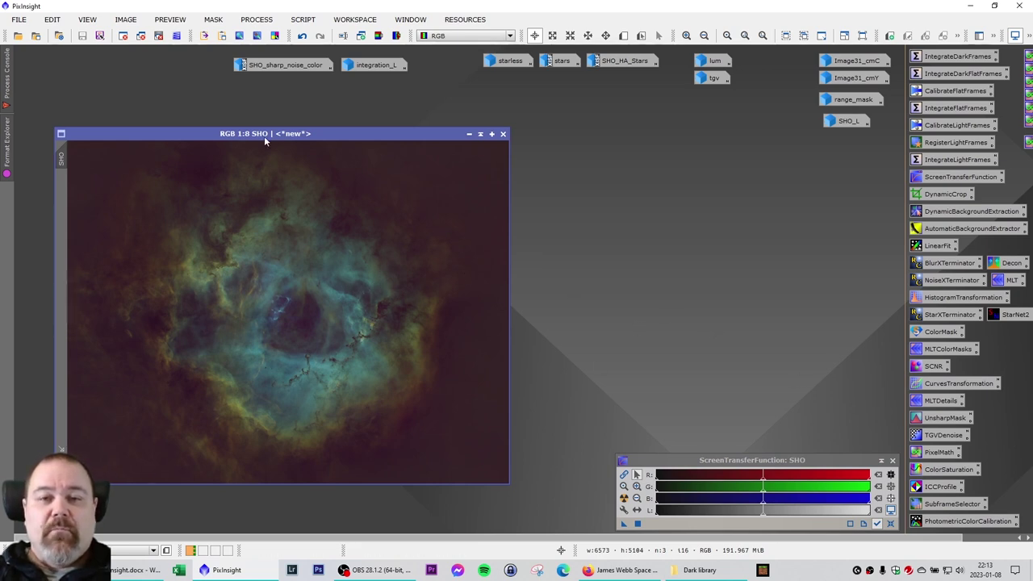
drag(264, 134, 253, 106)
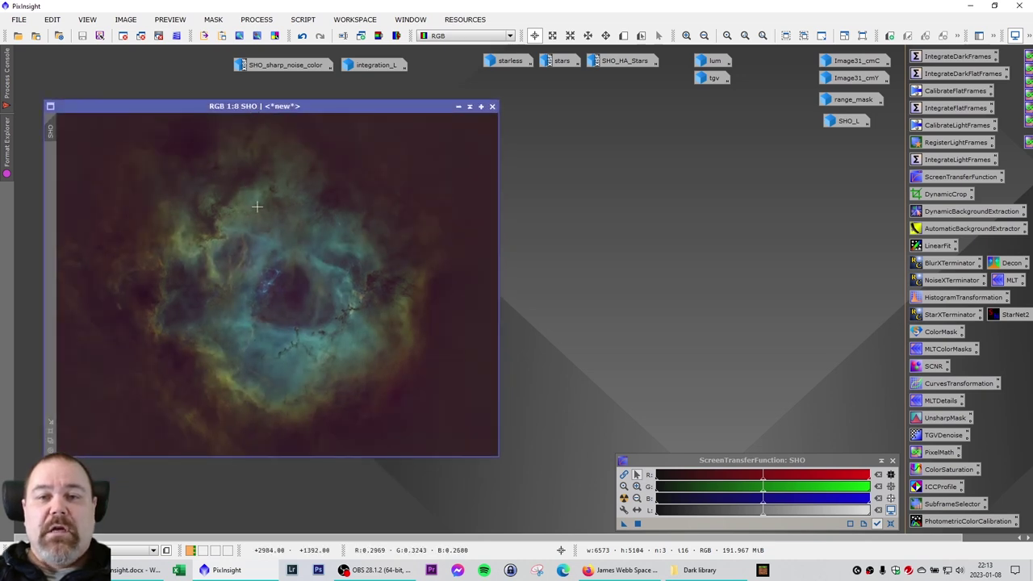
scroll(342, 170, up, 2)
scroll(341, 173, up, 5)
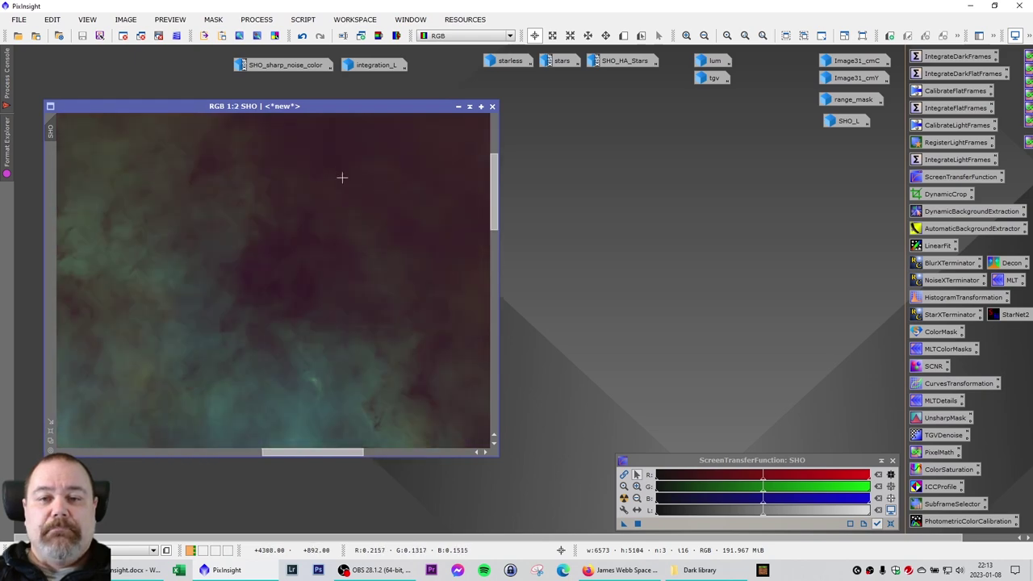
scroll(342, 184, down, 2)
scroll(340, 185, down, 5)
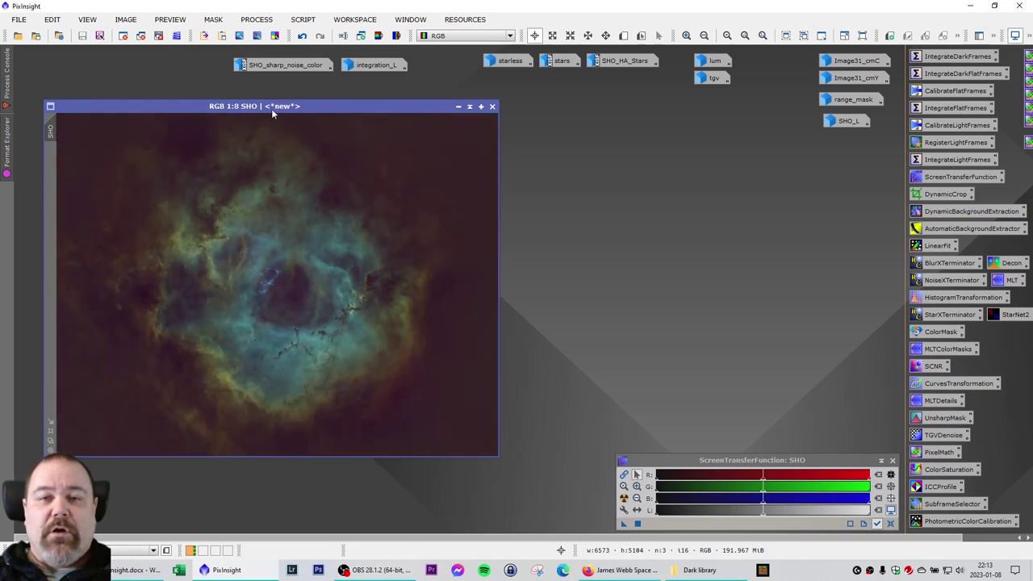
drag(272, 108, 262, 98)
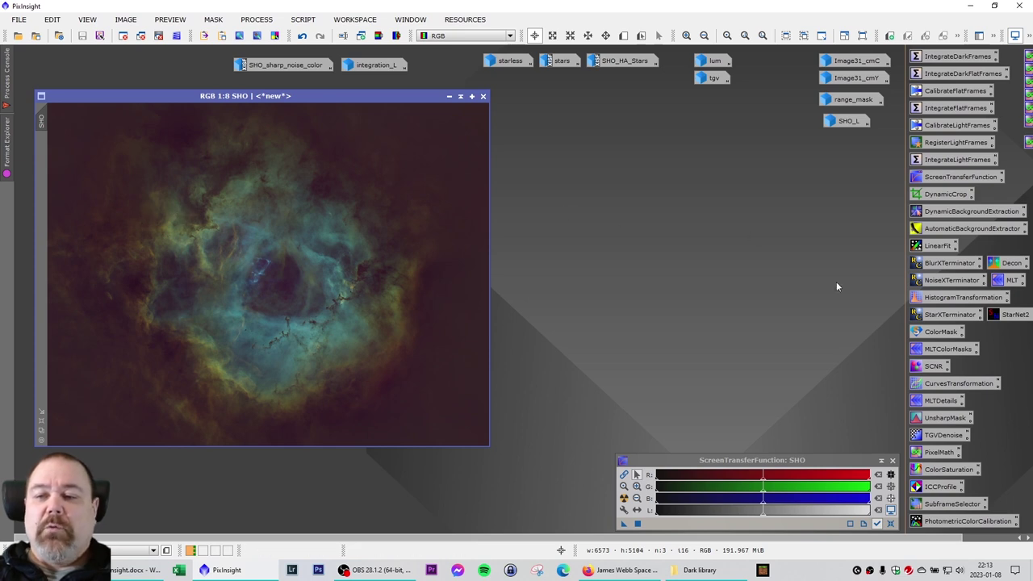
double_click(934, 334)
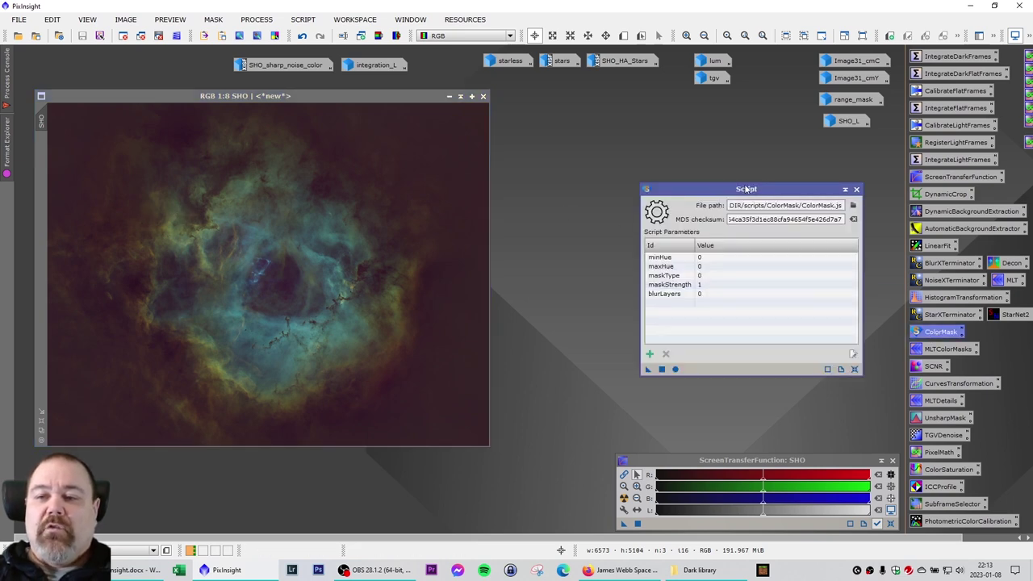
drag(745, 191, 661, 172)
click(591, 350)
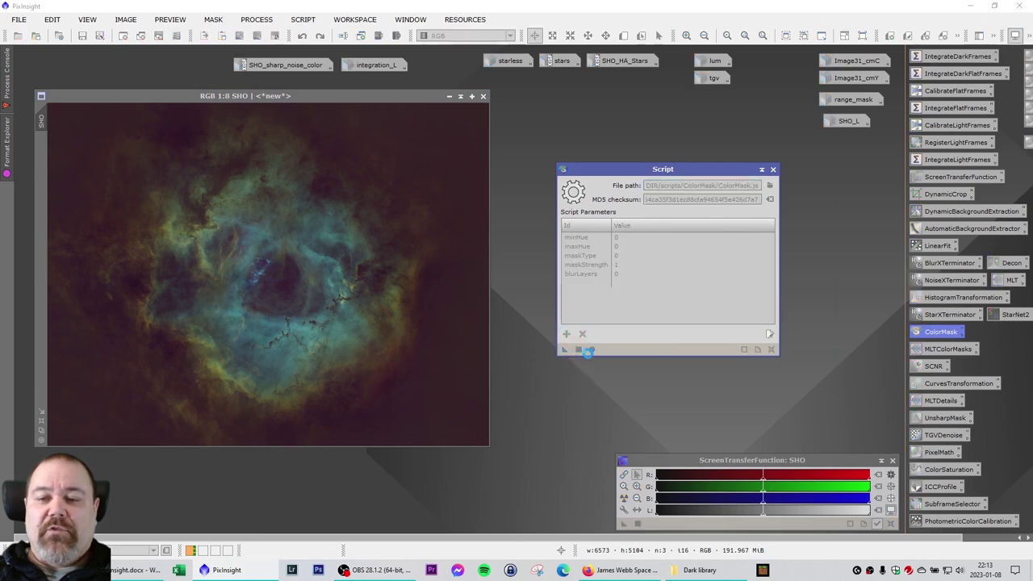
double_click(494, 409)
text(4)
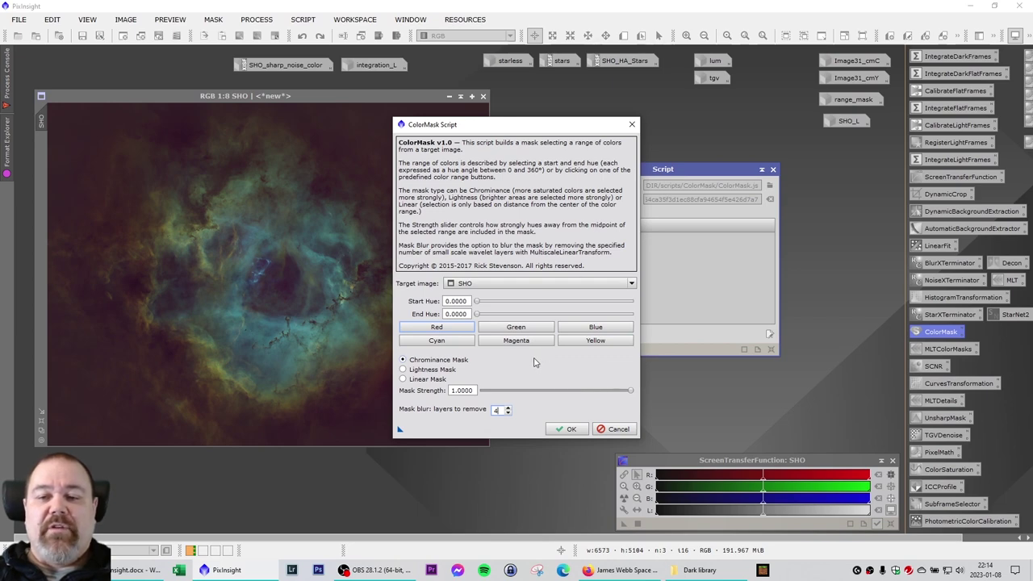
click(619, 430)
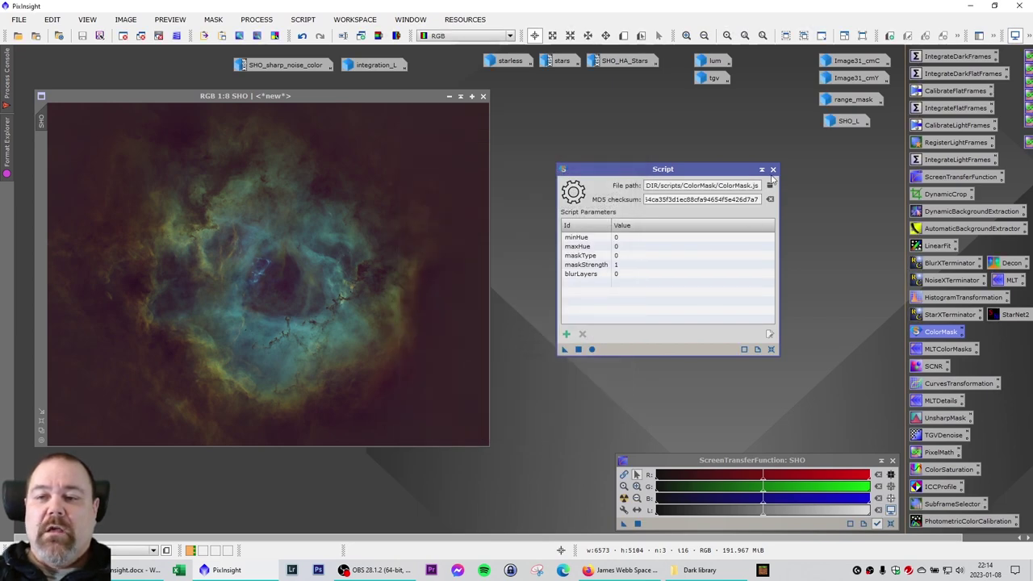
click(773, 169)
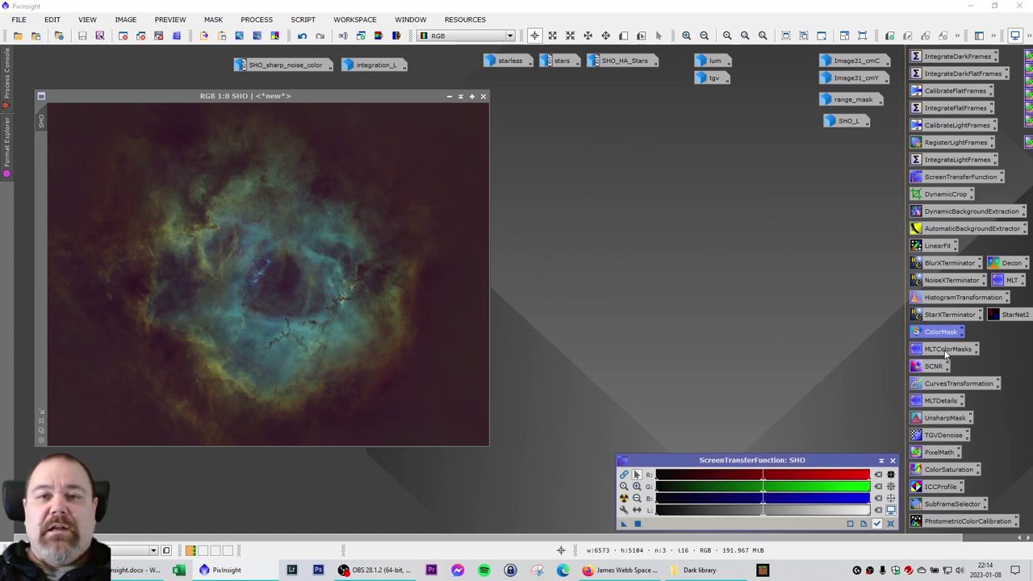
double_click(857, 65)
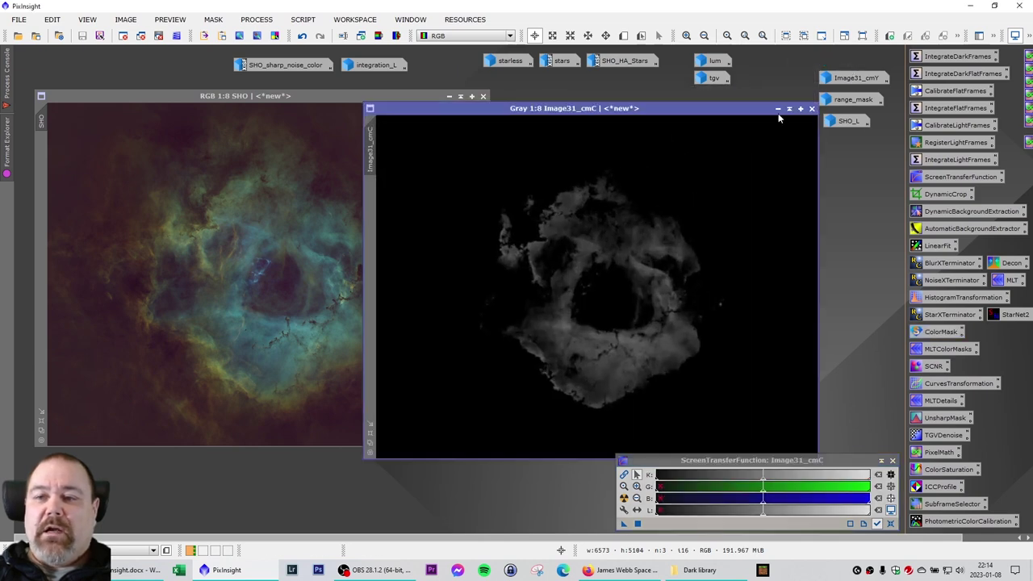
drag(601, 109, 397, 139)
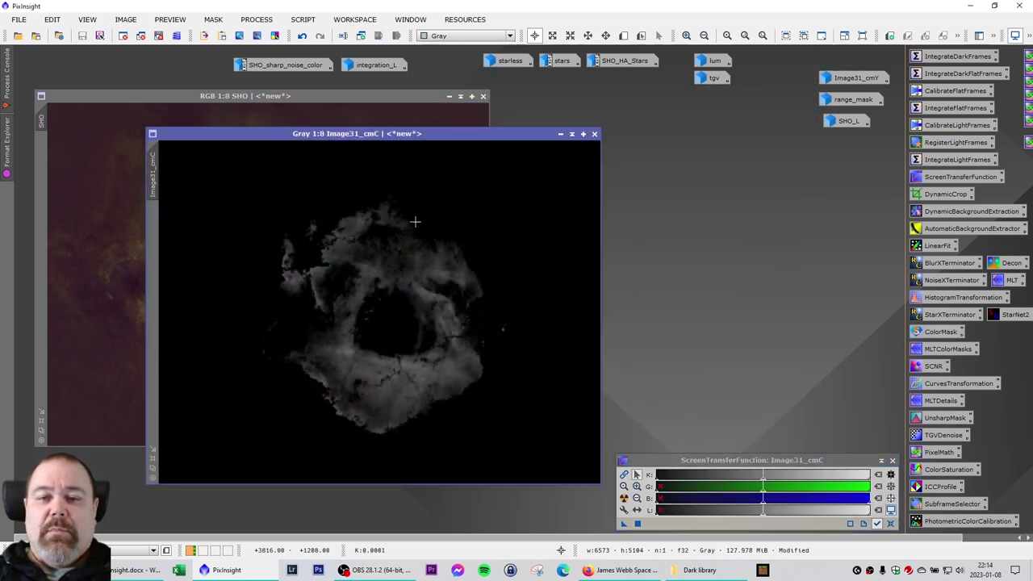
double_click(851, 78)
drag(578, 138, 611, 178)
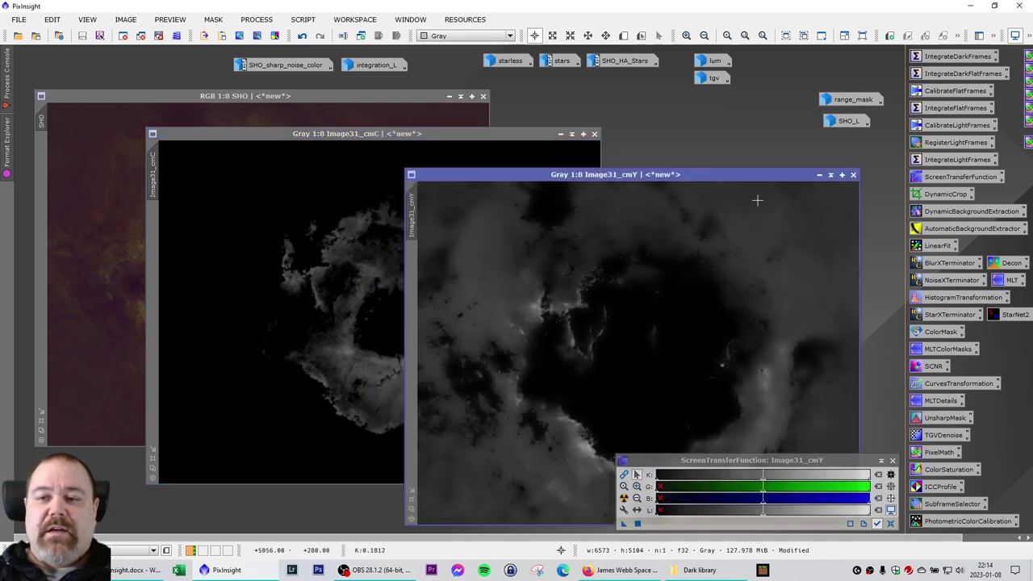
click(819, 174)
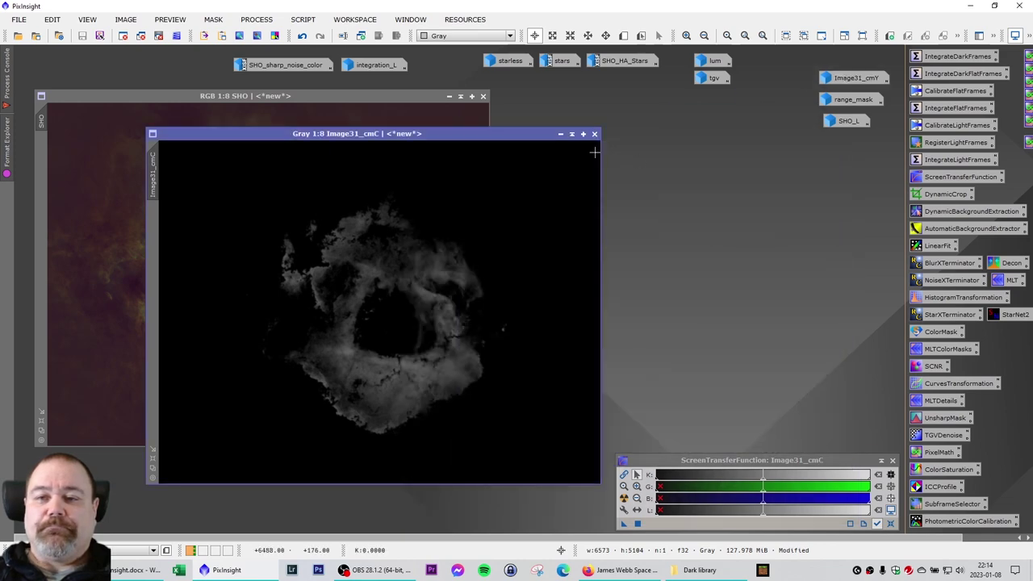
click(561, 134)
mouse_move(369, 100)
mouse_down()
mouse_move(399, 102)
mouse_move(379, 103)
mouse_up()
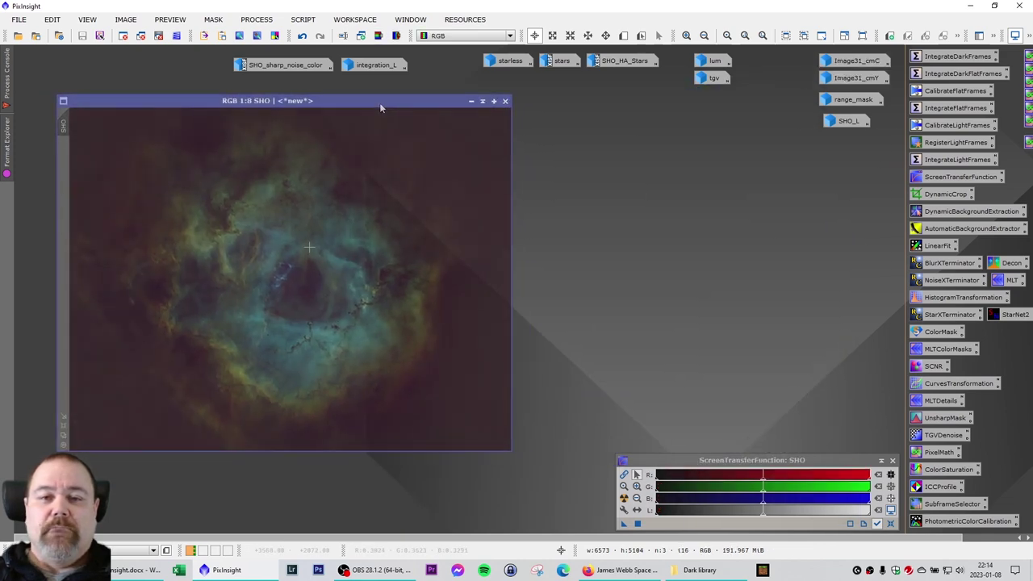
Apply SCNR Green removal with Average Neutral at 0.80 amount to the SHO image.
double_click(933, 366)
drag(682, 169, 687, 168)
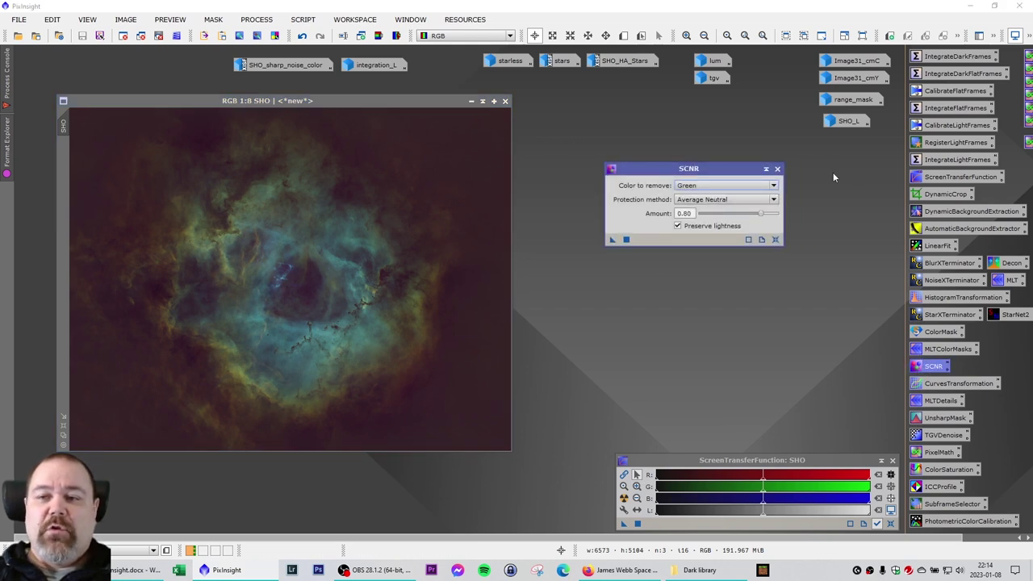
click(777, 168)
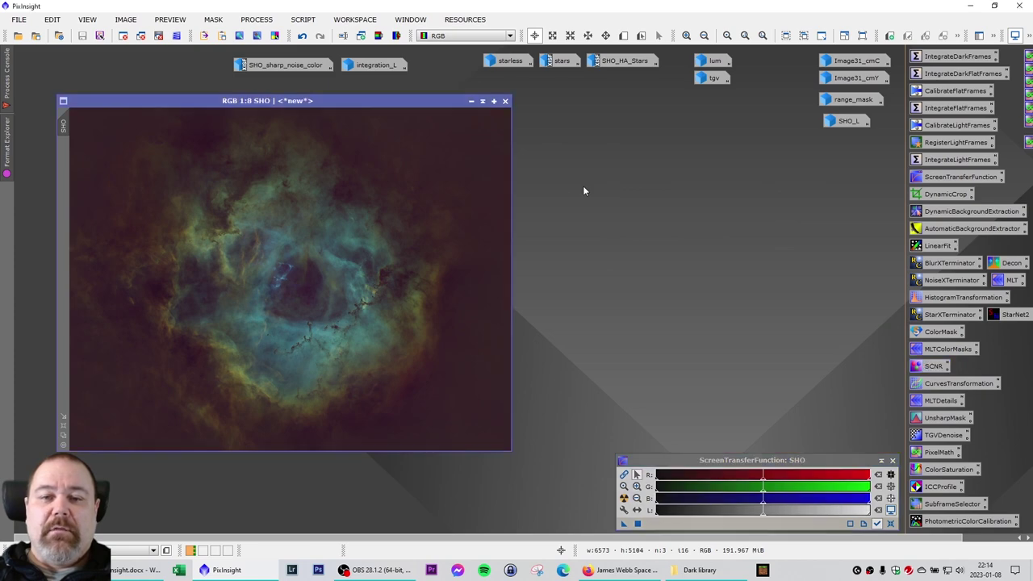
key(ctrl+o)
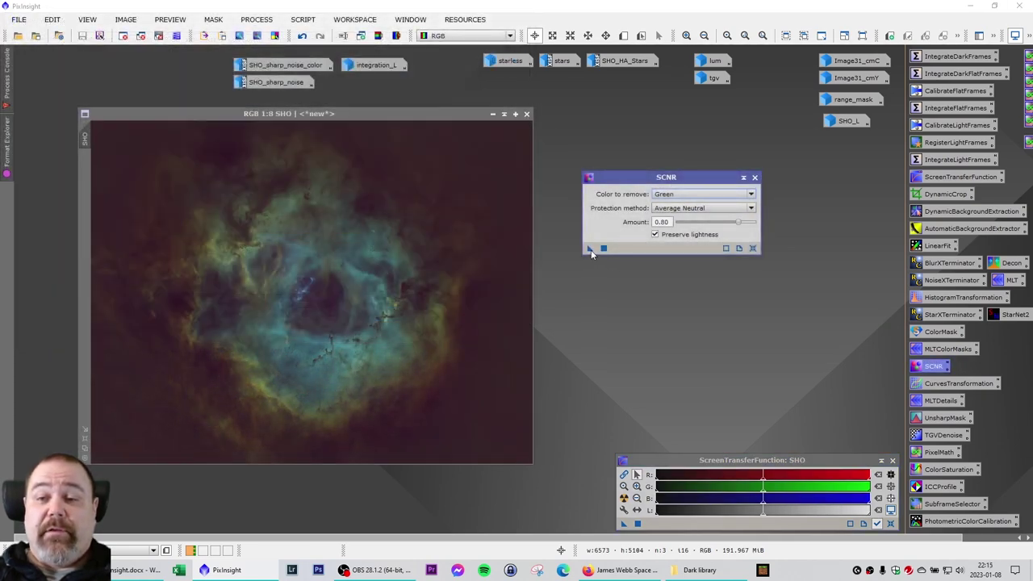
drag(588, 247, 404, 273)
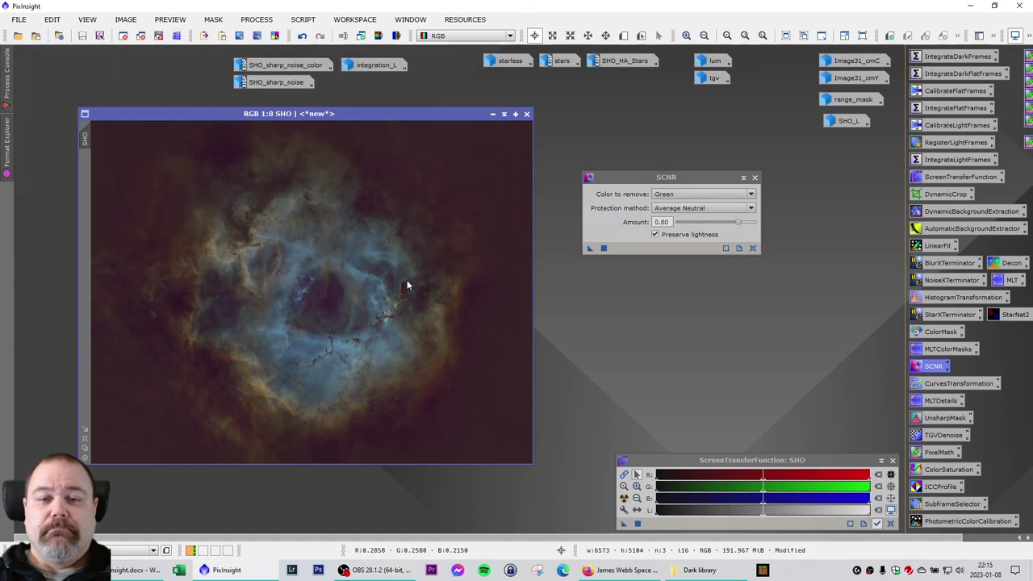
drag(355, 113, 367, 115)
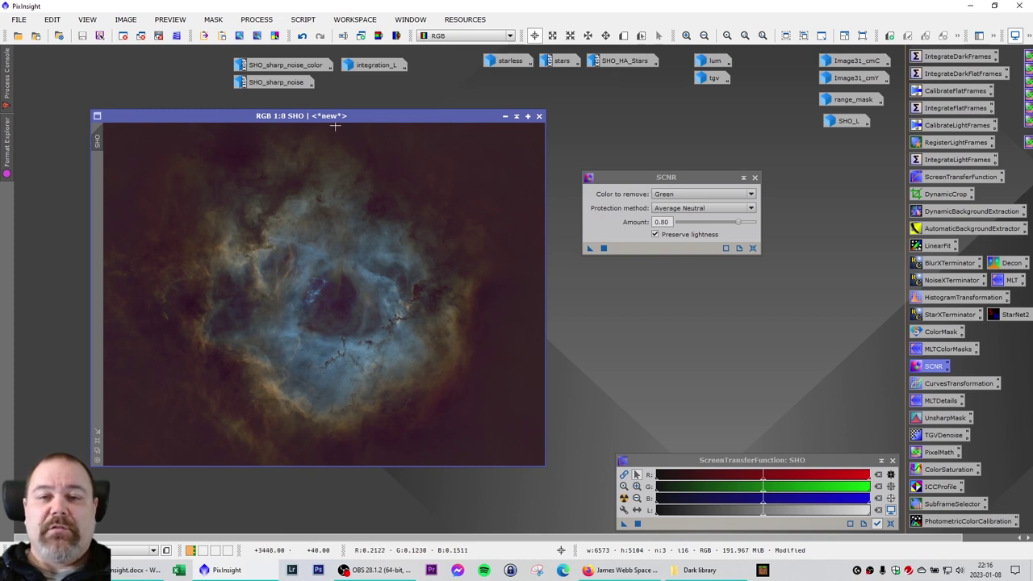
drag(328, 120, 330, 125)
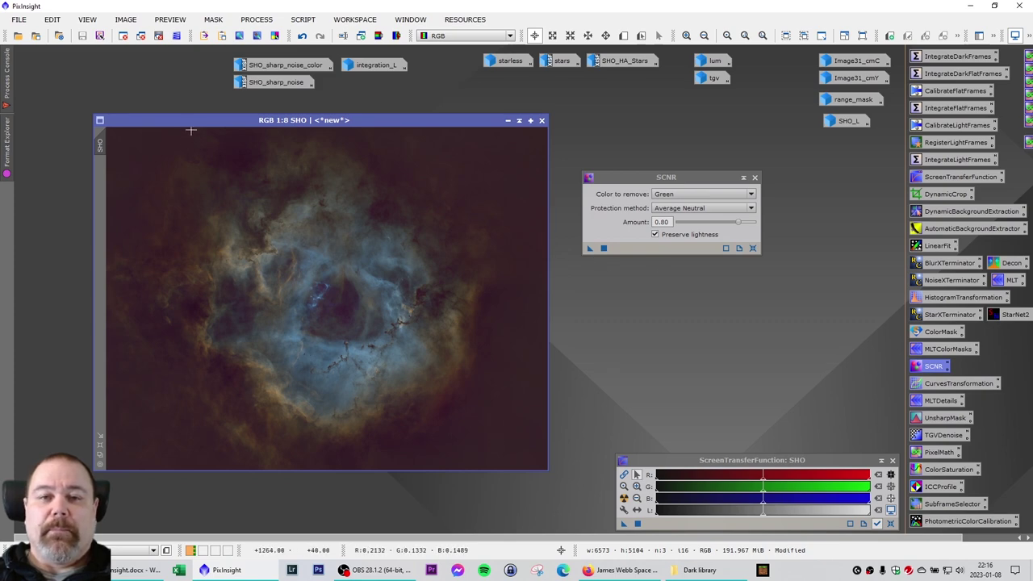
Invert the SHO image, apply SCNR at 1.00 amount, then invert it back to remove magenta.
click(125, 19)
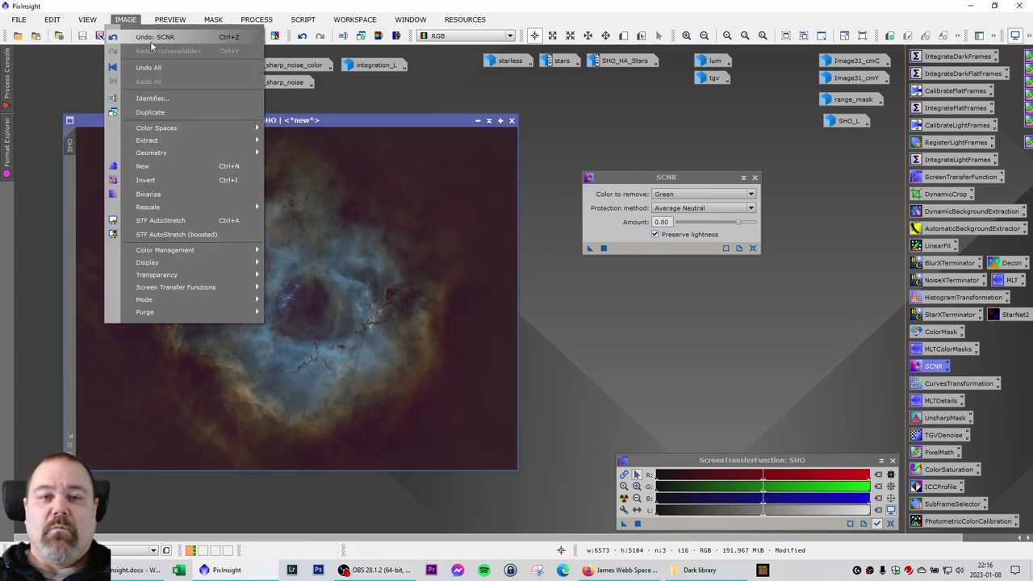
click(171, 179)
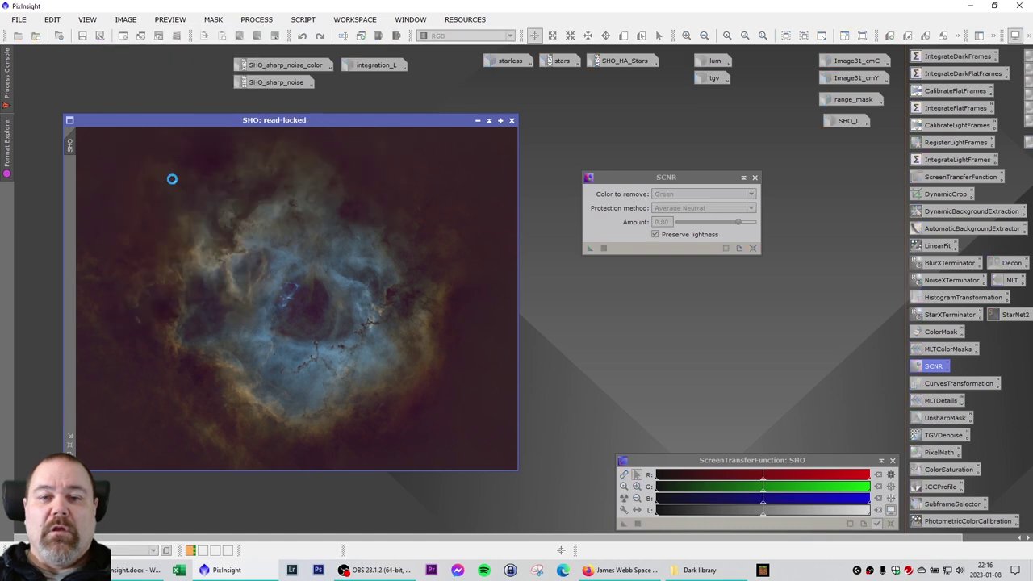
drag(670, 222, 610, 221)
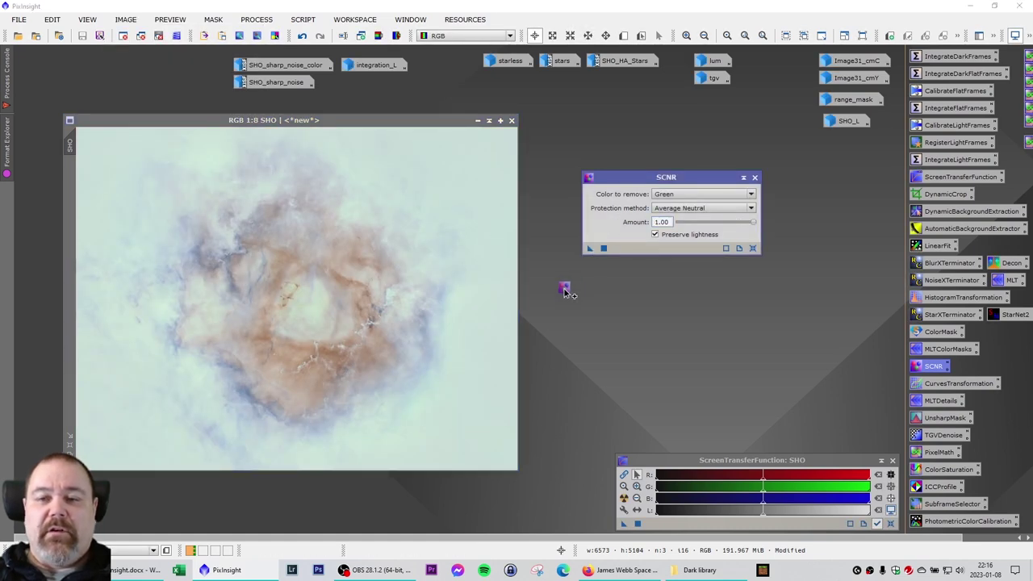
drag(551, 292, 275, 269)
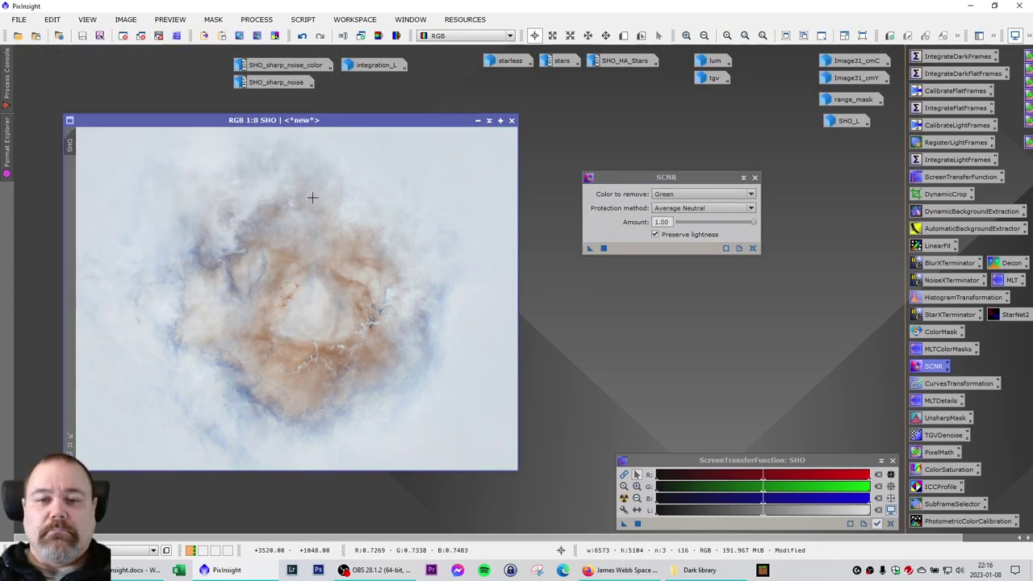
click(134, 21)
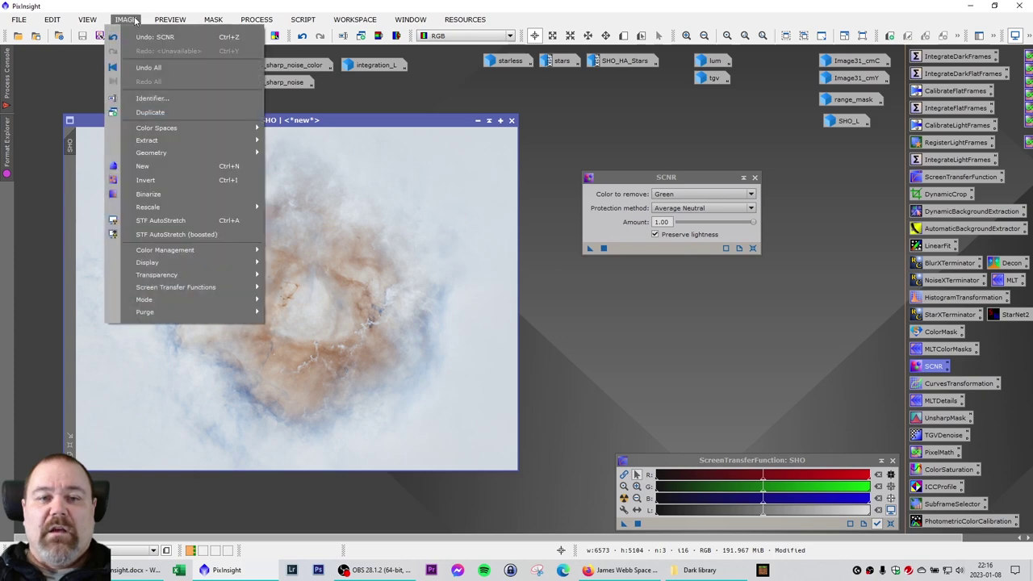
click(209, 179)
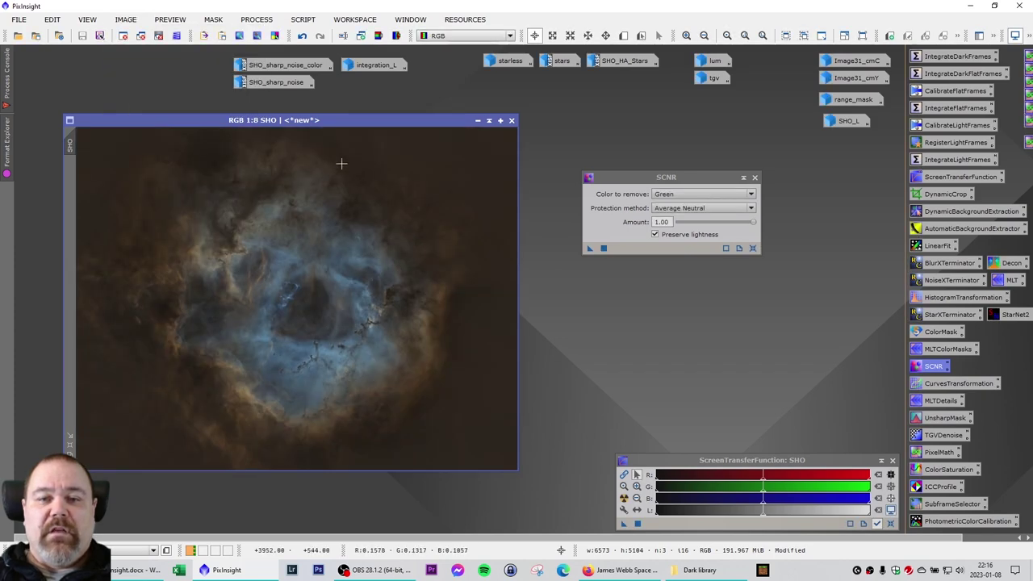
Close the SCNR tool and reposition the SHO image window.
click(754, 176)
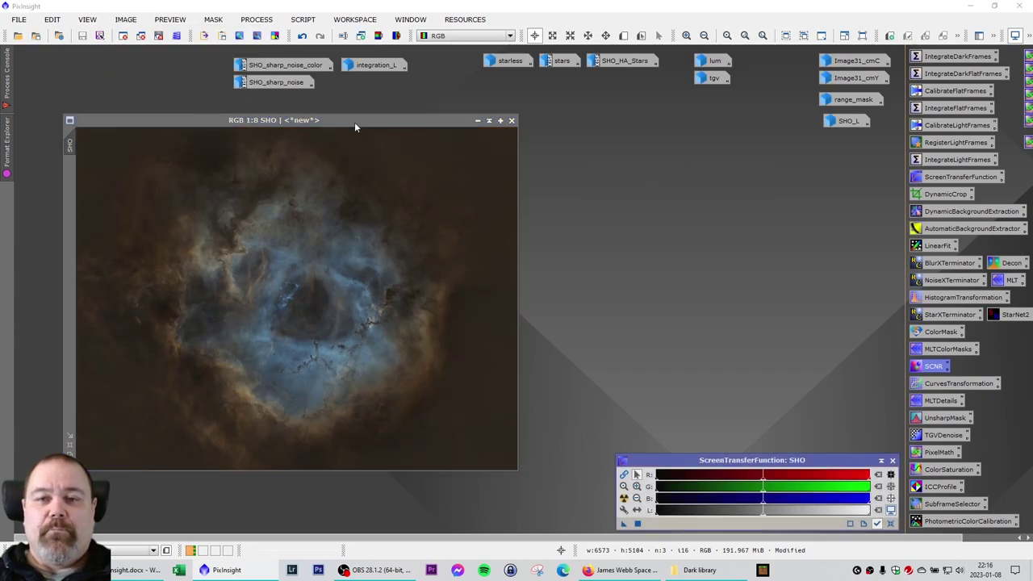
drag(349, 121, 380, 126)
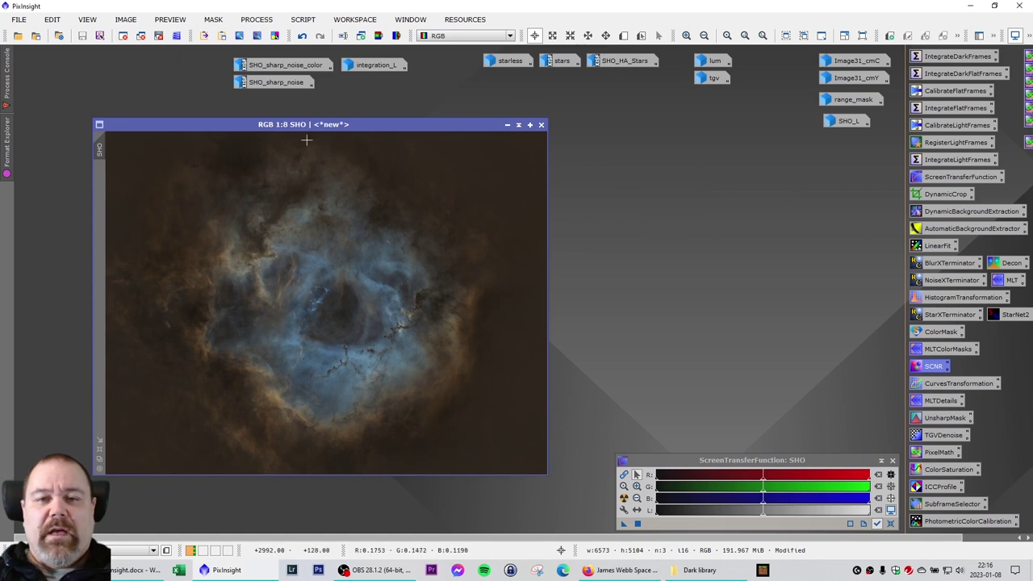
drag(307, 126, 270, 116)
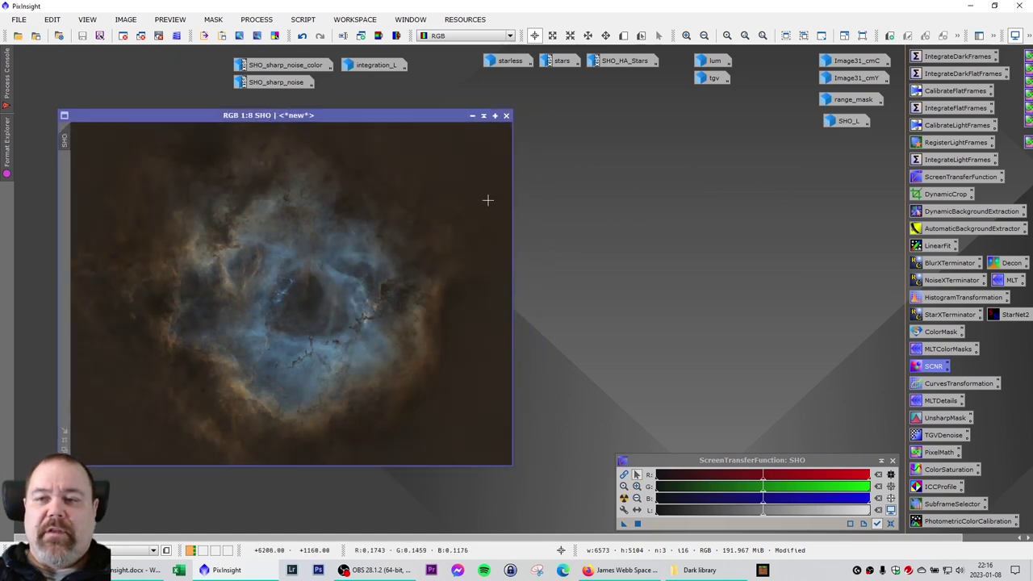
Open Image31_cmC, set it as the SHO image's mask, and minimize it.
double_click(855, 60)
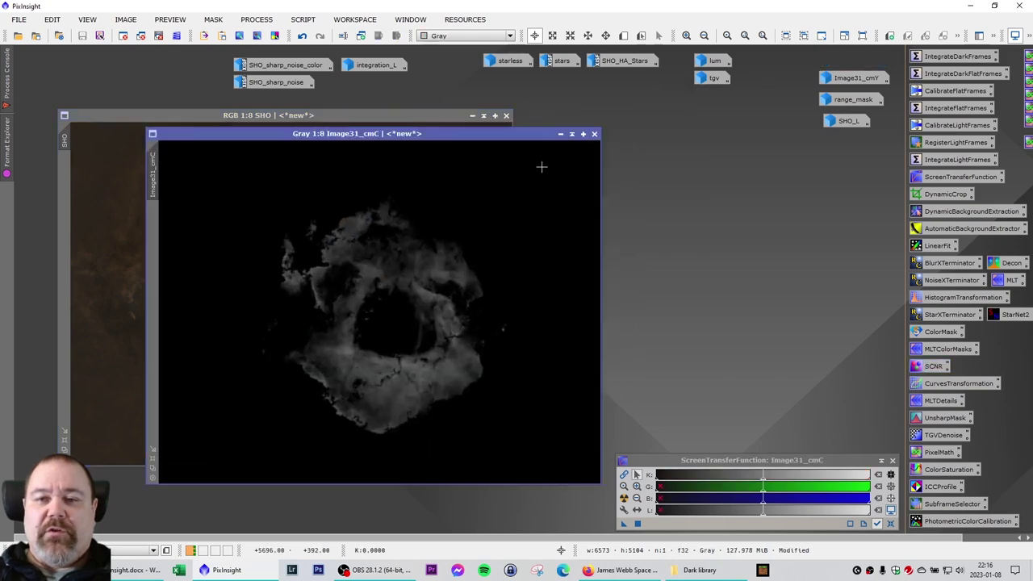
drag(535, 142, 666, 145)
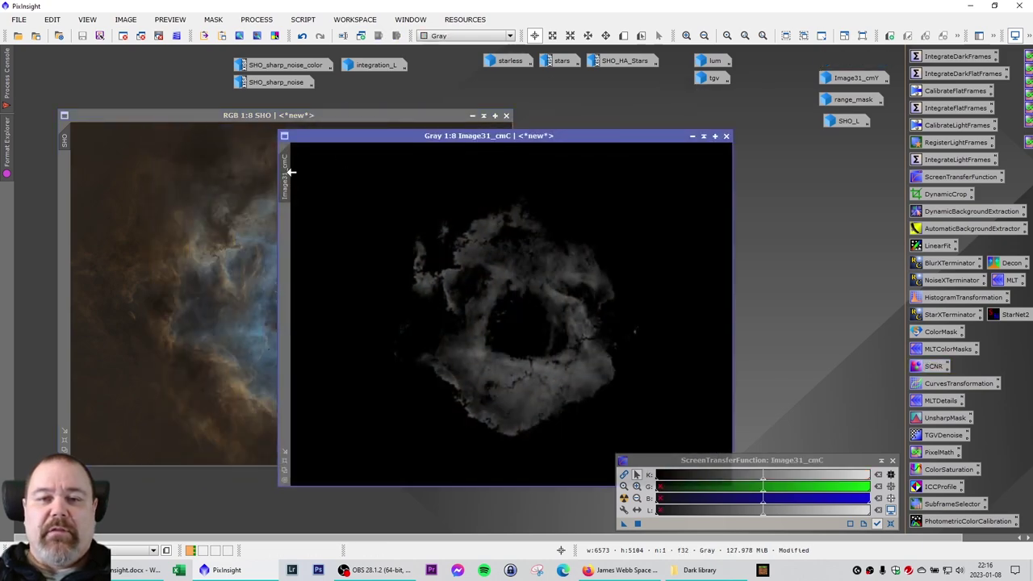
drag(75, 202, 75, 202)
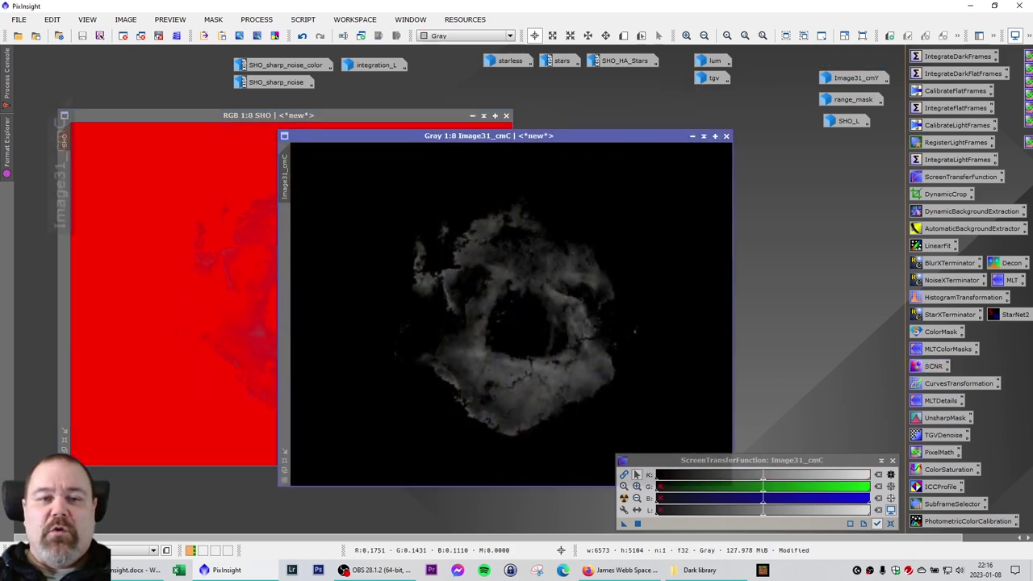
click(691, 136)
drag(301, 116, 265, 118)
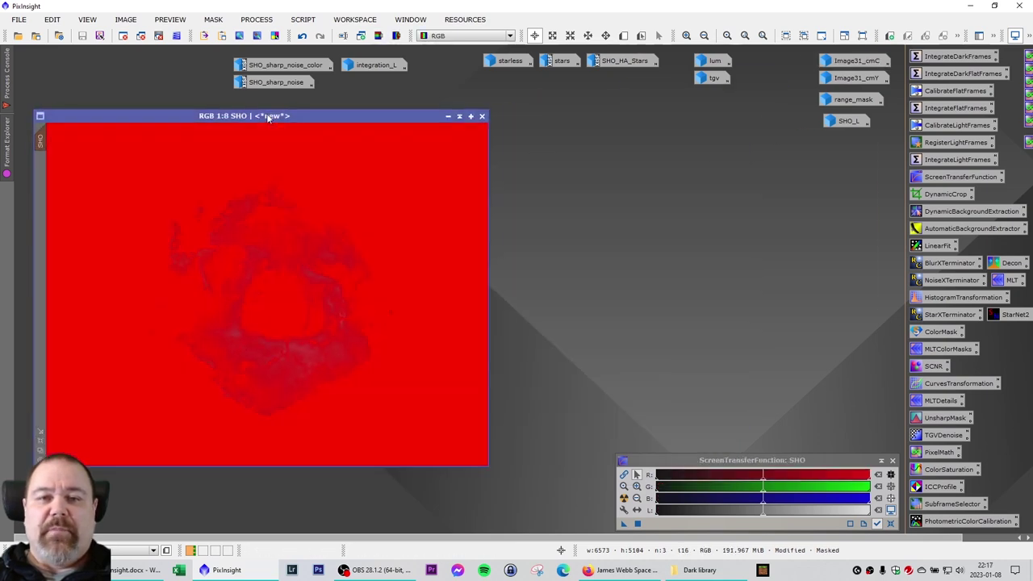
Toggle Invert Mask on and off to check the mask, then hide the red mask overlay.
click(211, 19)
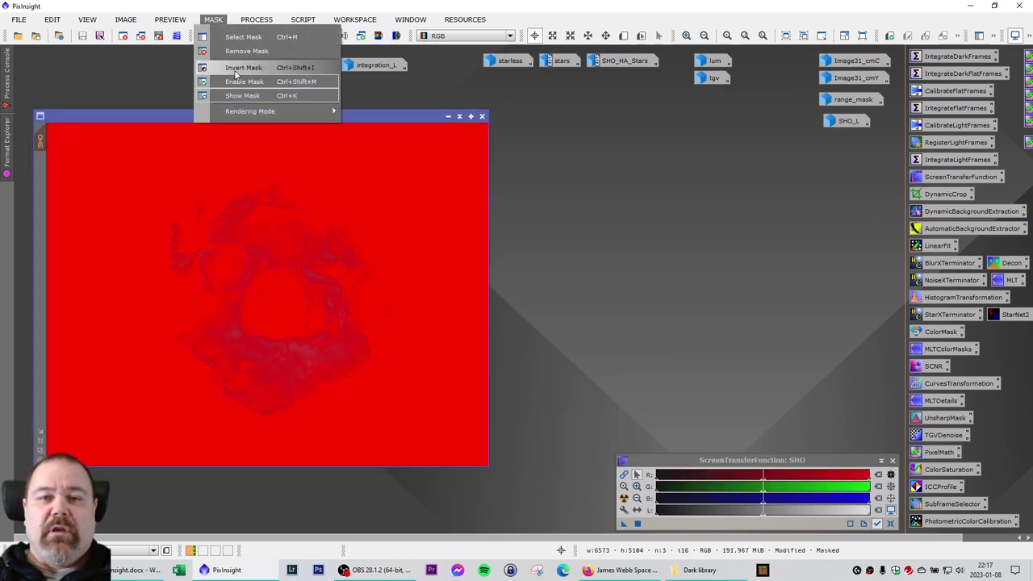
click(235, 72)
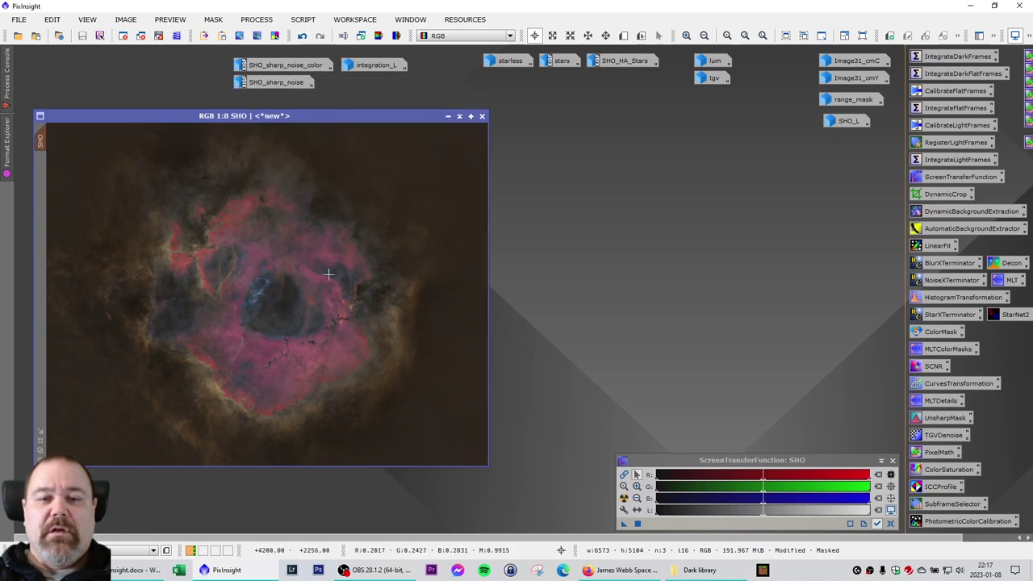
click(213, 19)
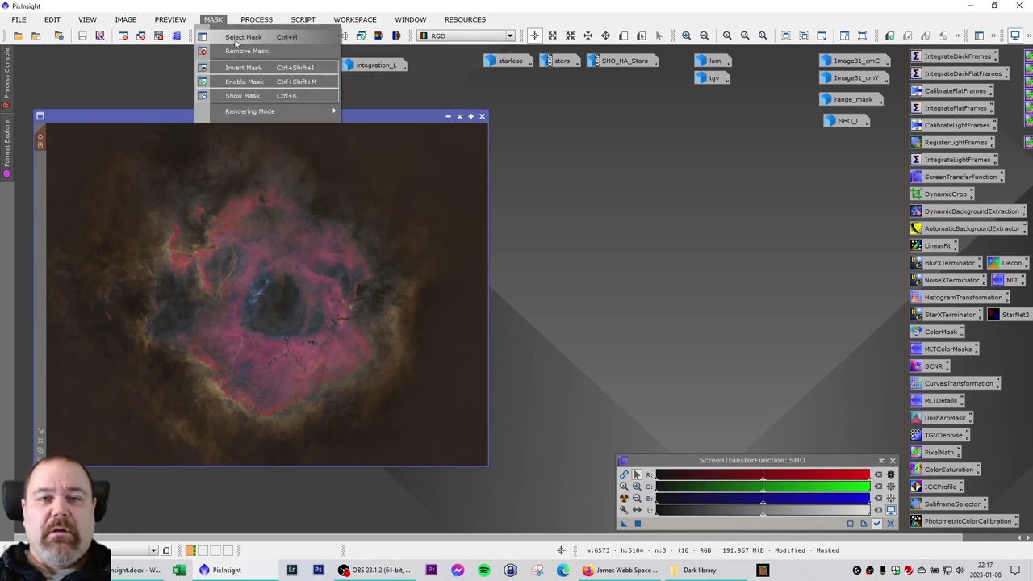
click(243, 82)
click(213, 19)
click(242, 96)
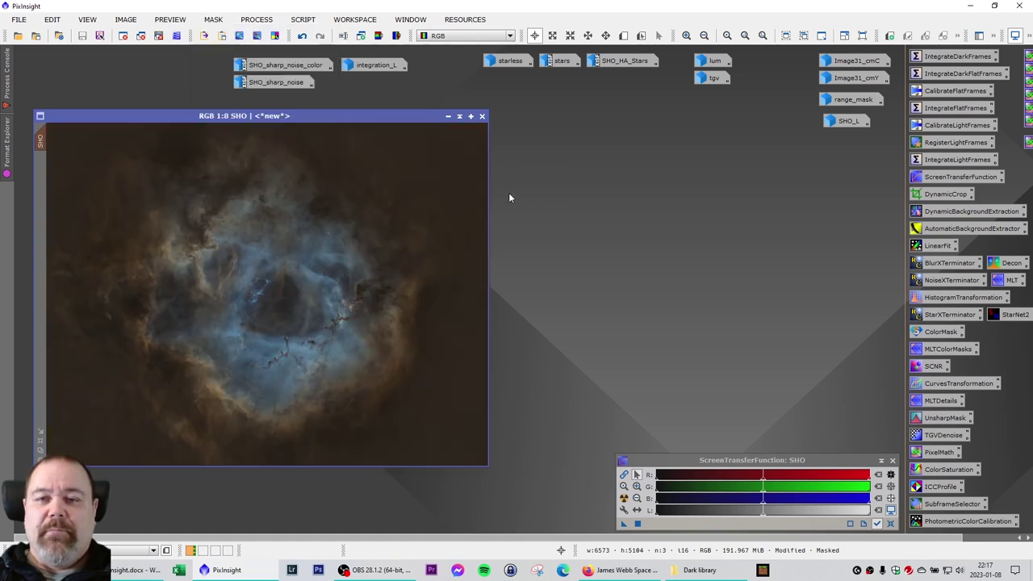
drag(368, 115, 375, 119)
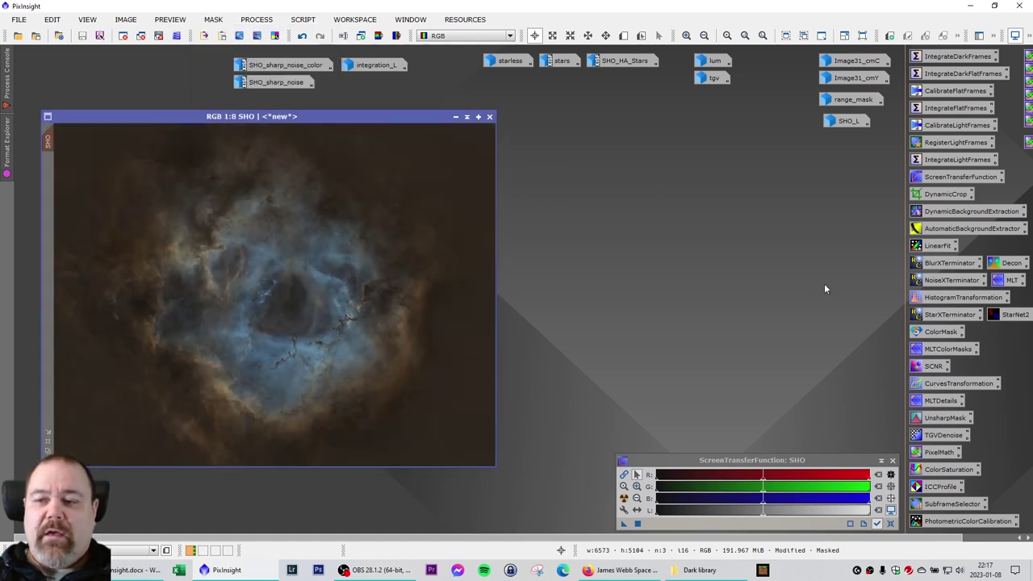
double_click(949, 385)
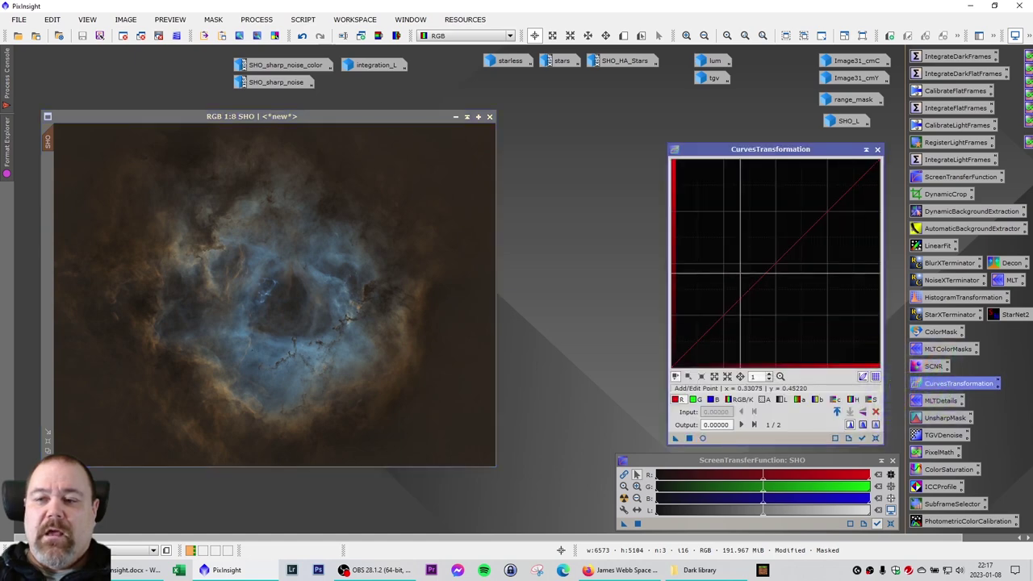
drag(776, 148, 721, 151)
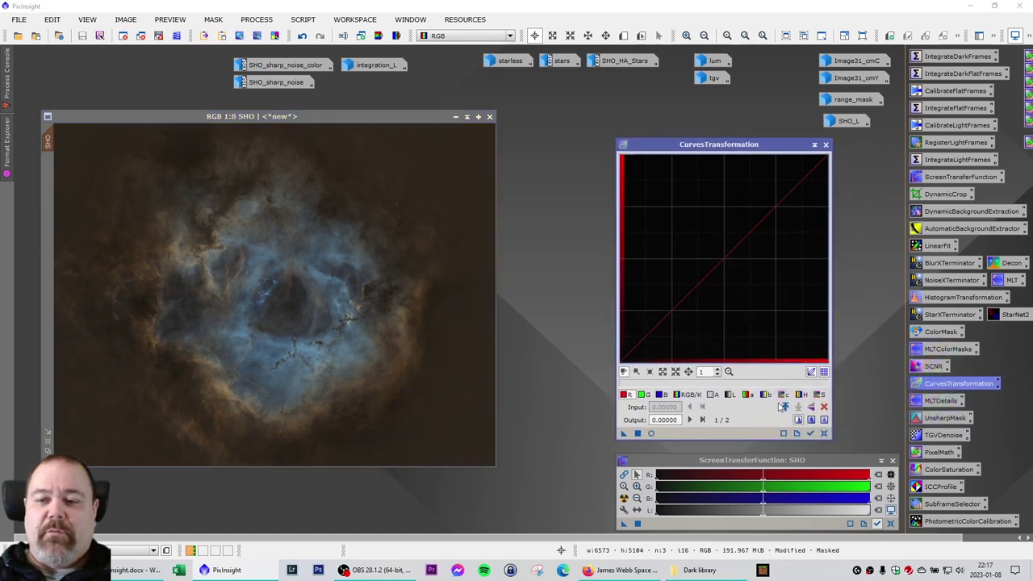
click(660, 394)
click(651, 432)
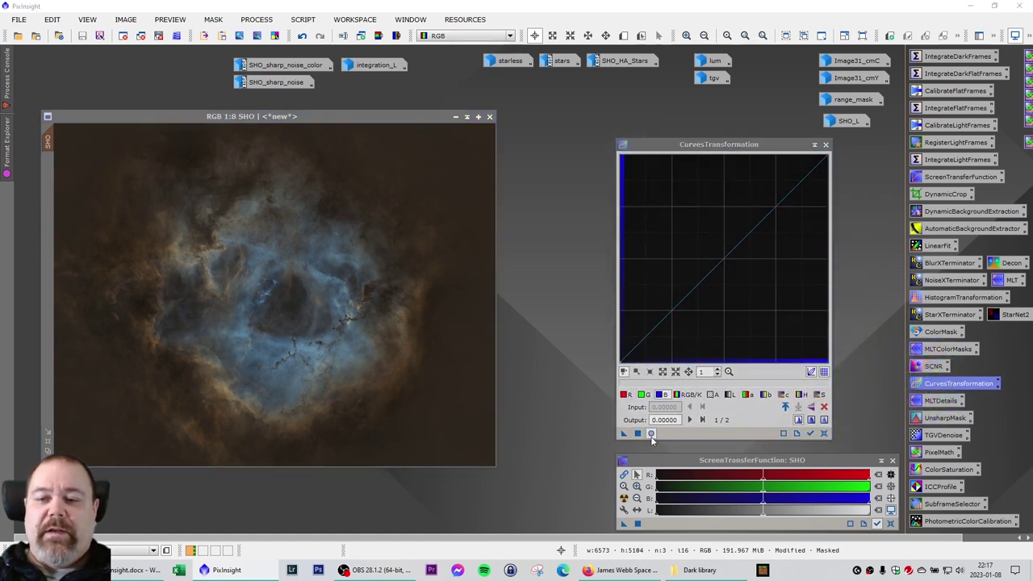
drag(388, 117, 307, 99)
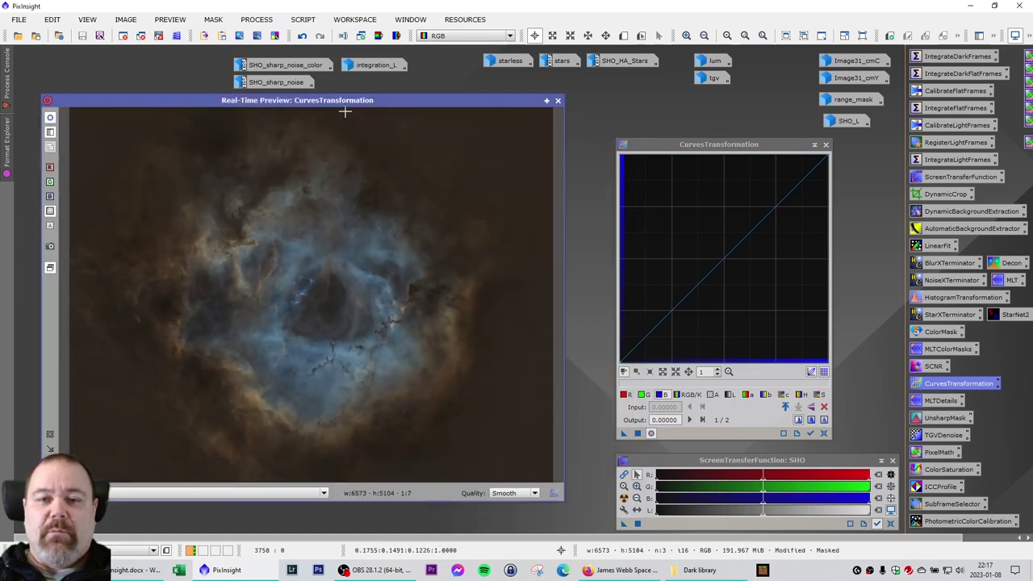
click(820, 394)
drag(728, 253, 699, 200)
click(699, 268)
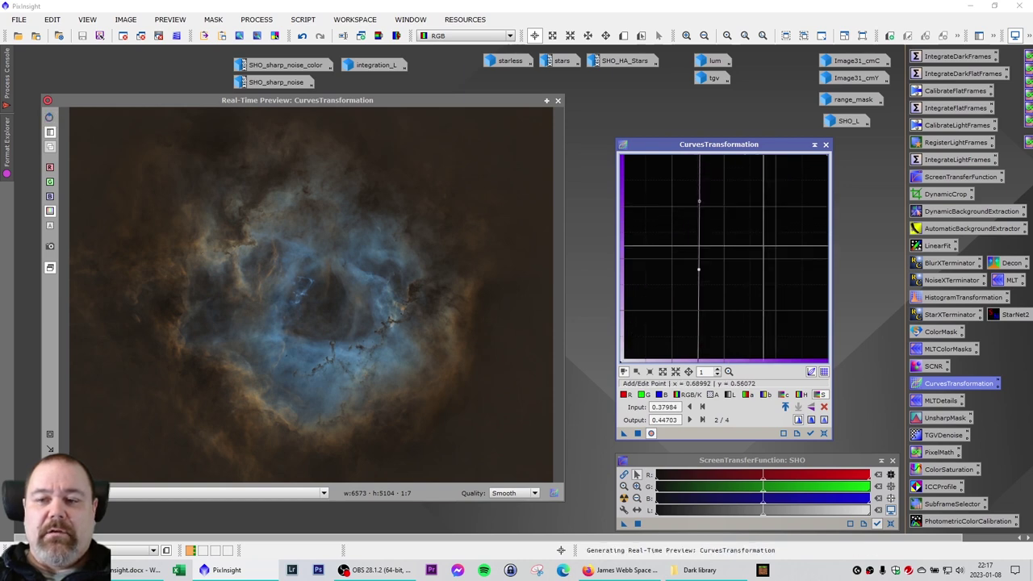
click(824, 433)
drag(777, 205, 776, 316)
drag(791, 266, 673, 188)
click(824, 432)
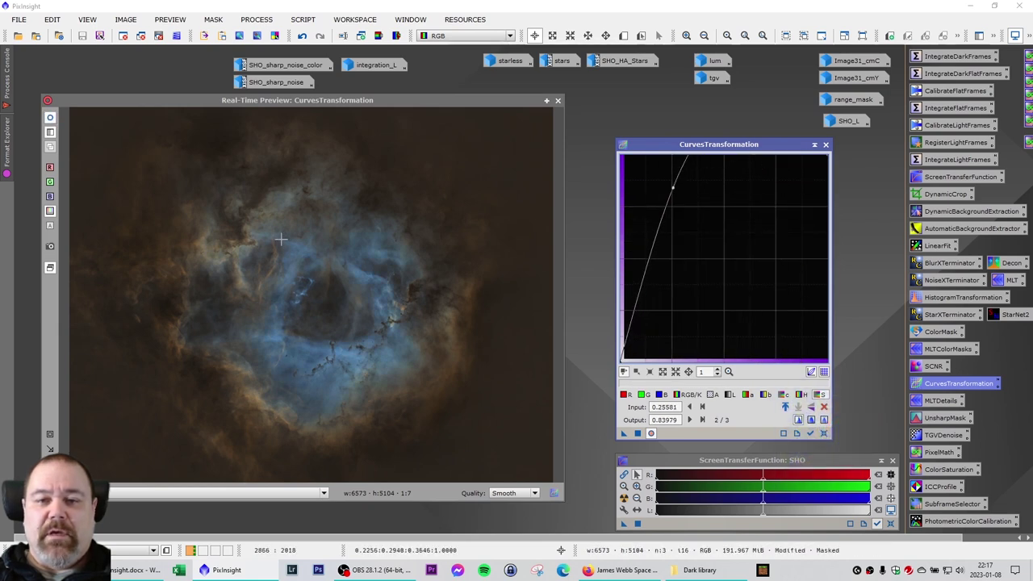
click(824, 433)
Bow the blue channel curve upward with a raised midpoint and apply it to the masked SHO image.
click(660, 394)
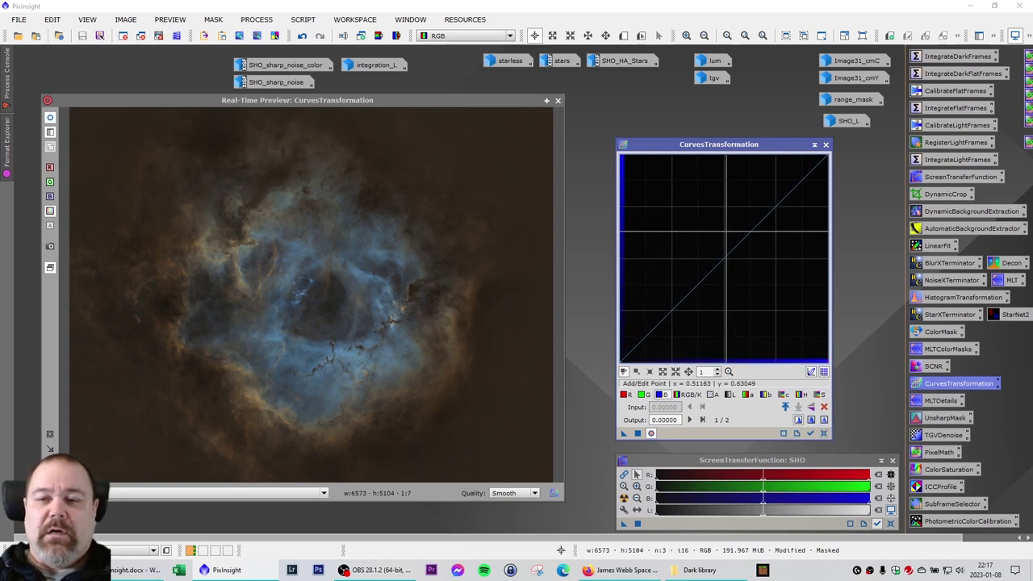
drag(709, 273, 709, 224)
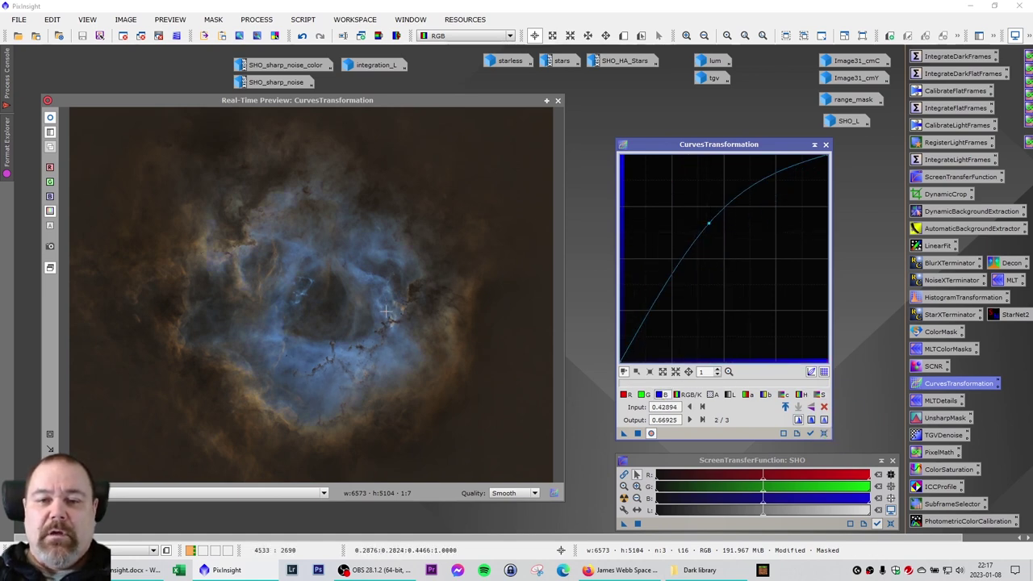
mouse_move(709, 224)
mouse_down()
mouse_move(811, 271)
mouse_move(815, 335)
mouse_move(787, 299)
mouse_move(778, 335)
mouse_move(734, 314)
mouse_move(749, 267)
mouse_move(699, 210)
mouse_up()
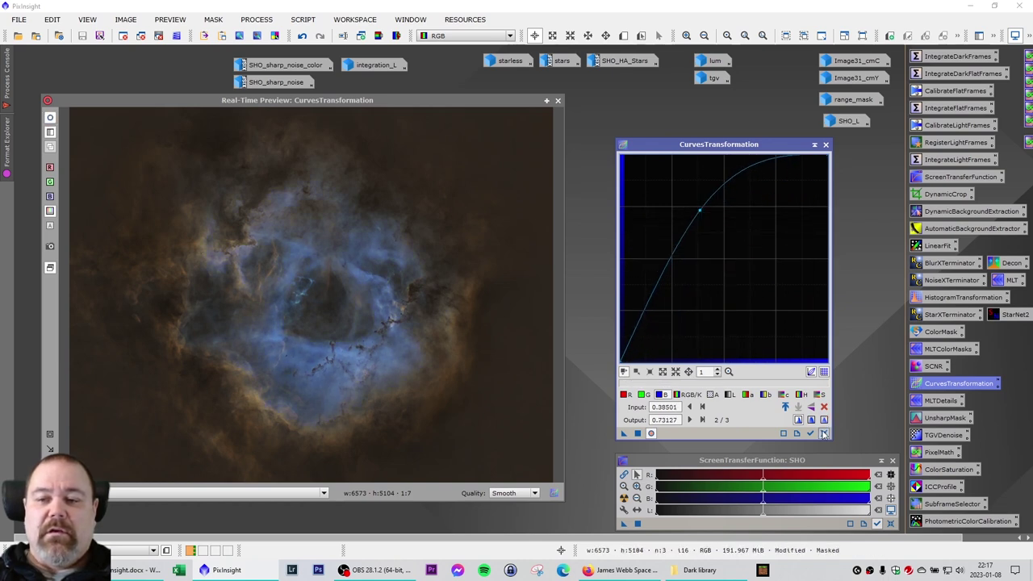
click(824, 406)
click(737, 240)
drag(737, 240, 710, 215)
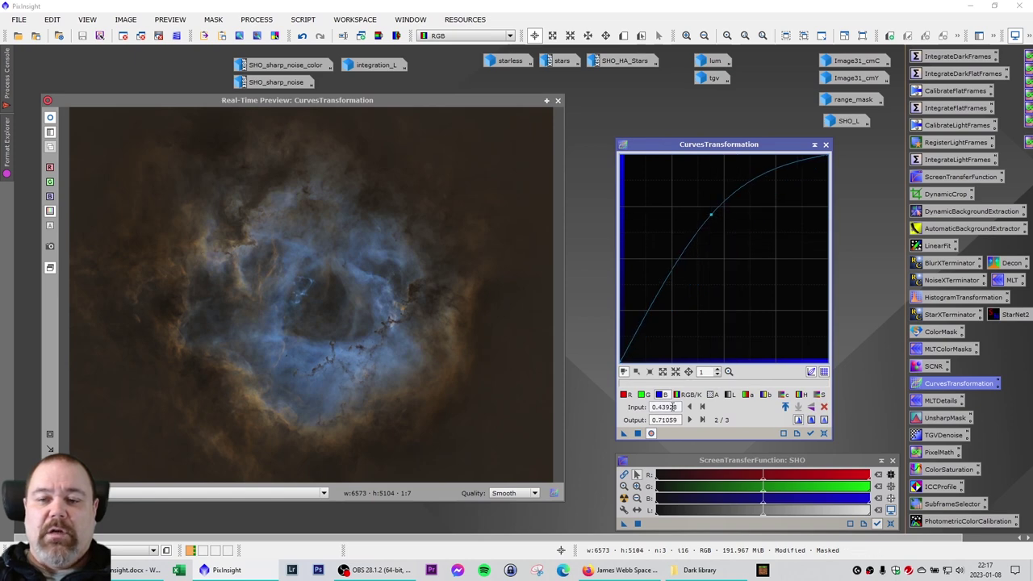
click(636, 433)
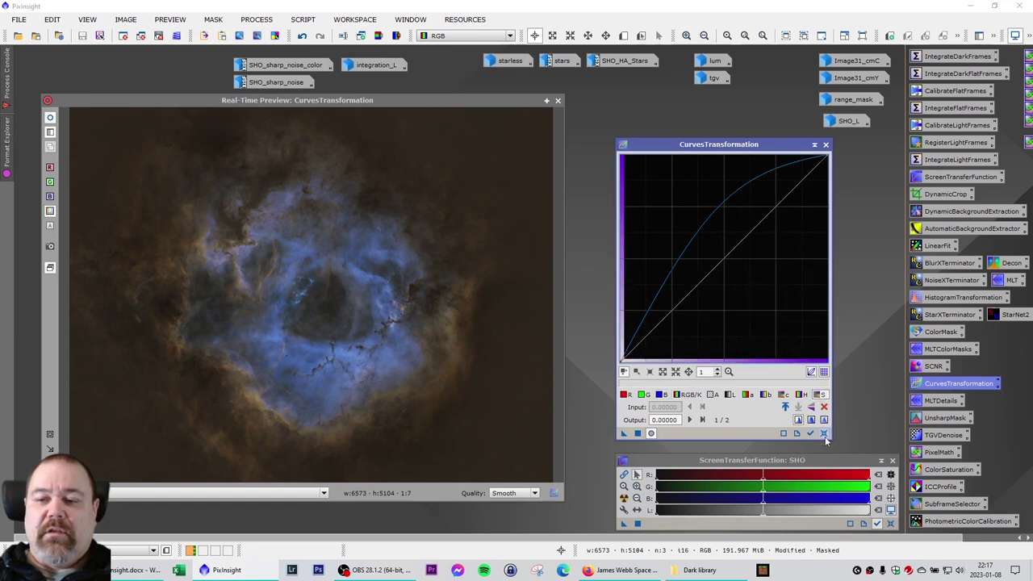
Reset the curve, lift a point from 0.39535 to 0.69251, and apply it again.
click(824, 434)
drag(710, 271, 701, 218)
click(637, 433)
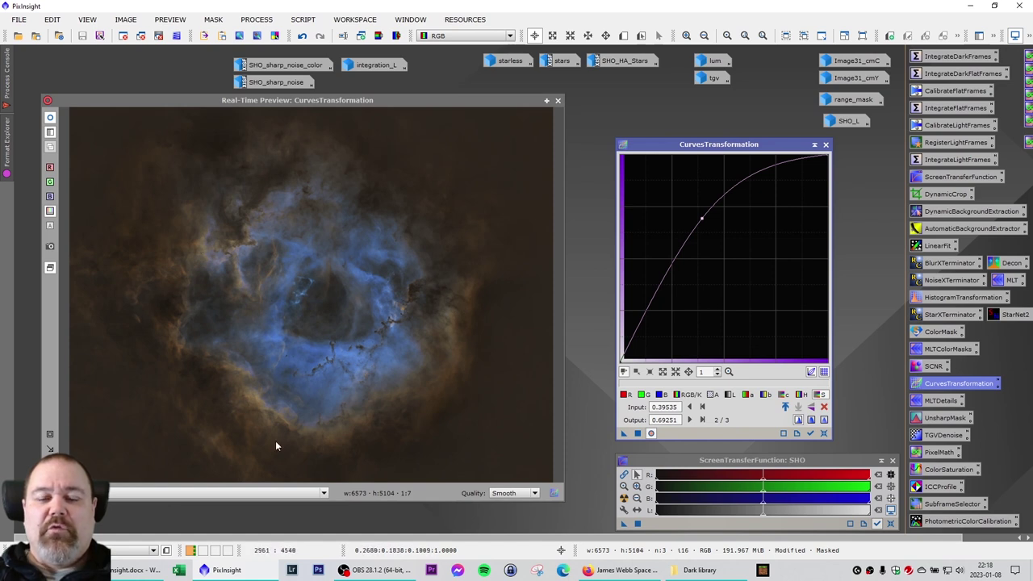
Close the CurvesTransformation tool and the Real-Time Preview window.
click(826, 145)
drag(462, 103, 482, 118)
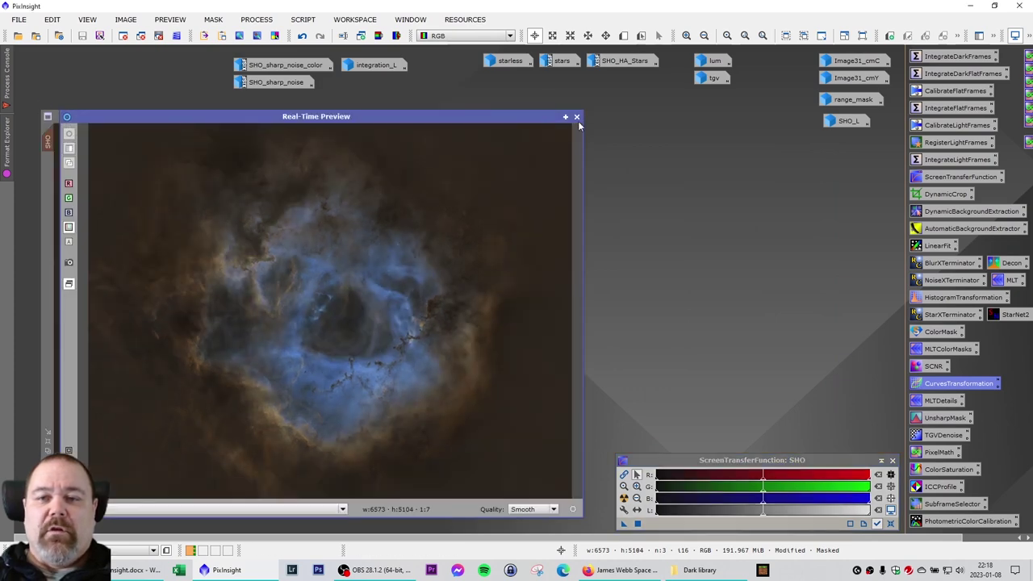
click(576, 118)
Minimize the SHO image to an icon and open SHO_sharp_noise_color.
drag(355, 116, 363, 127)
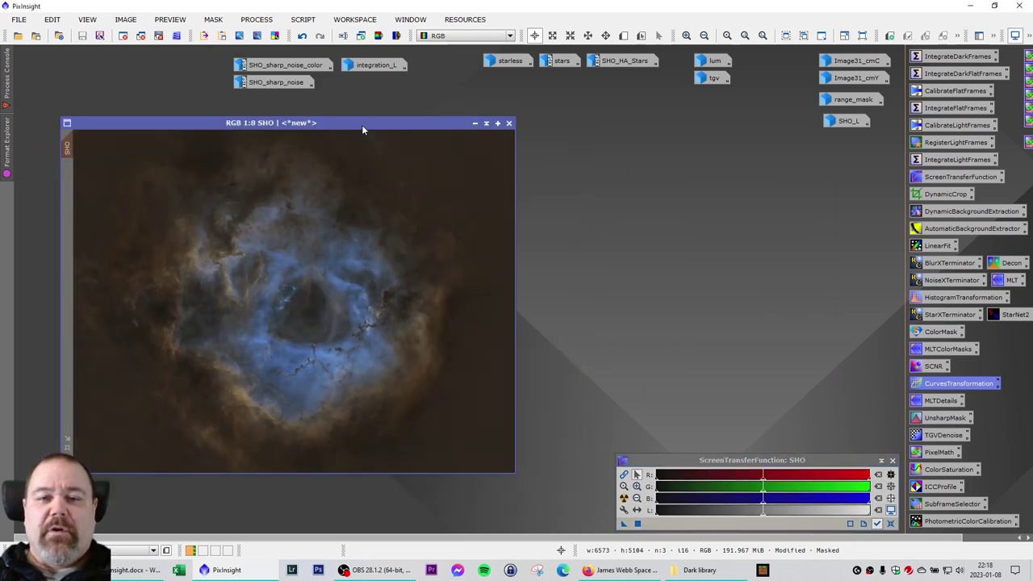
click(473, 124)
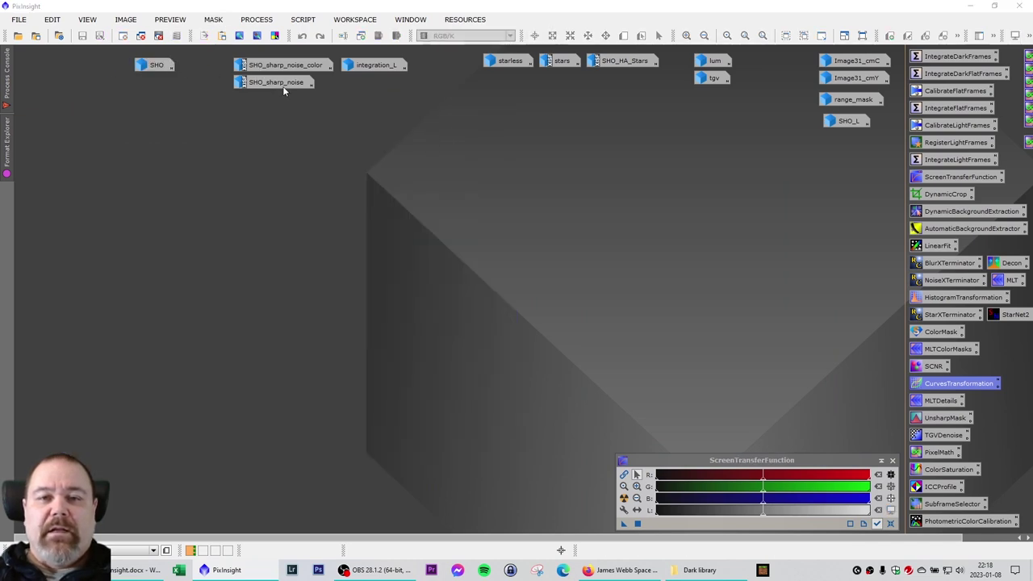
double_click(286, 64)
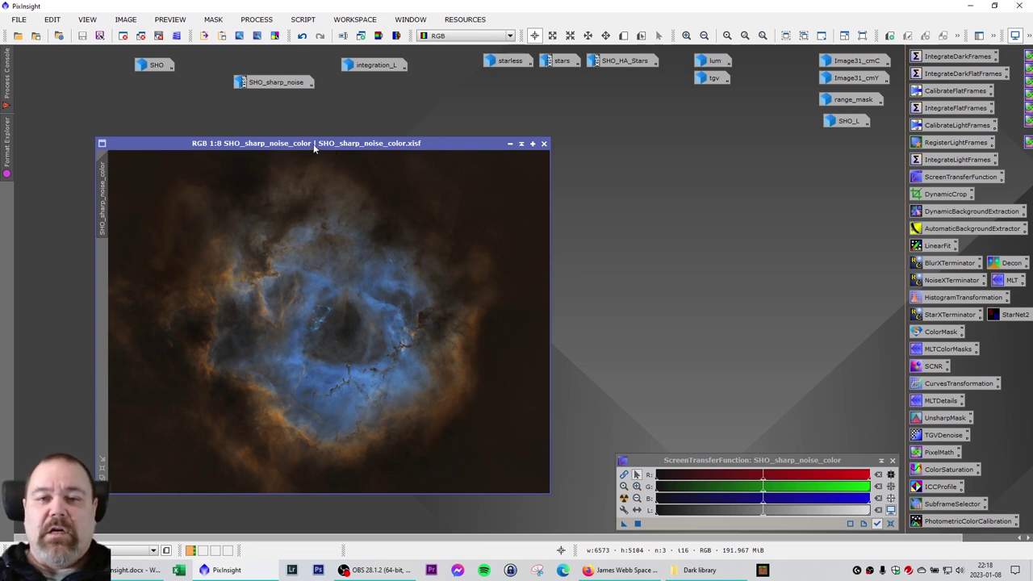
Zoom in and back out on SHO_sharp_noise_color to inspect the nebula.
drag(313, 142, 303, 129)
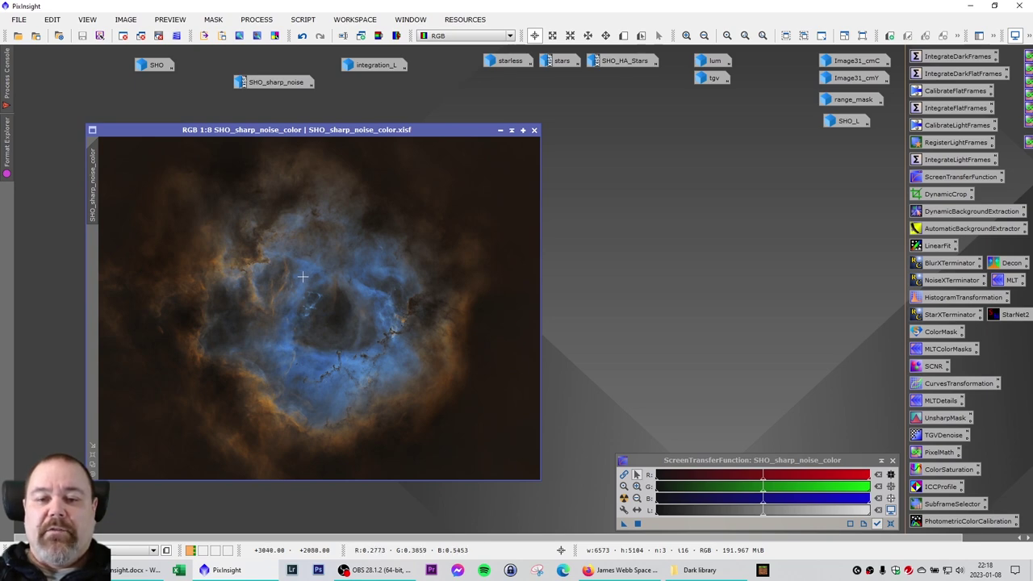
scroll(330, 315, up, 6)
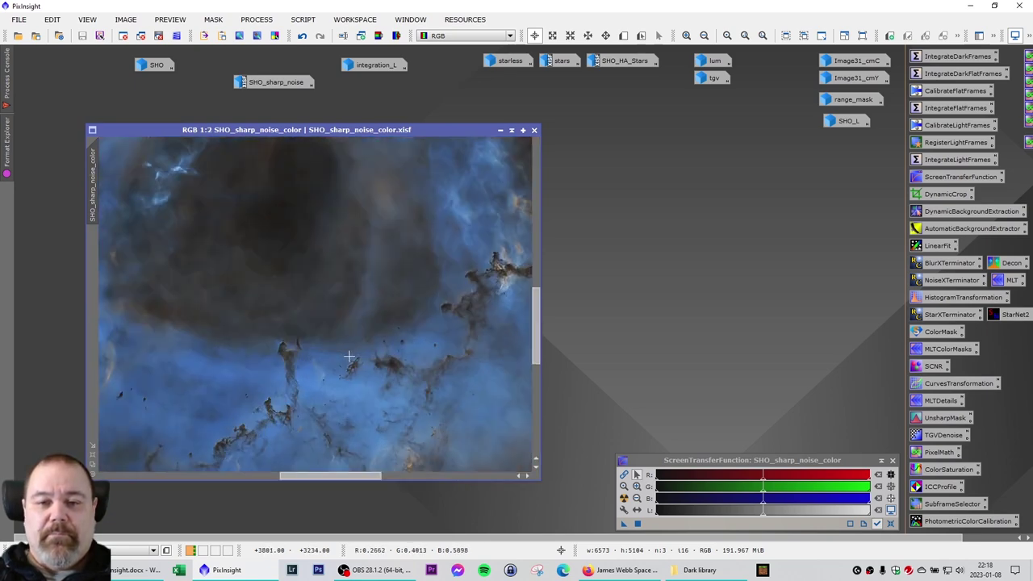
scroll(348, 356, up, 1)
scroll(339, 358, down, 2)
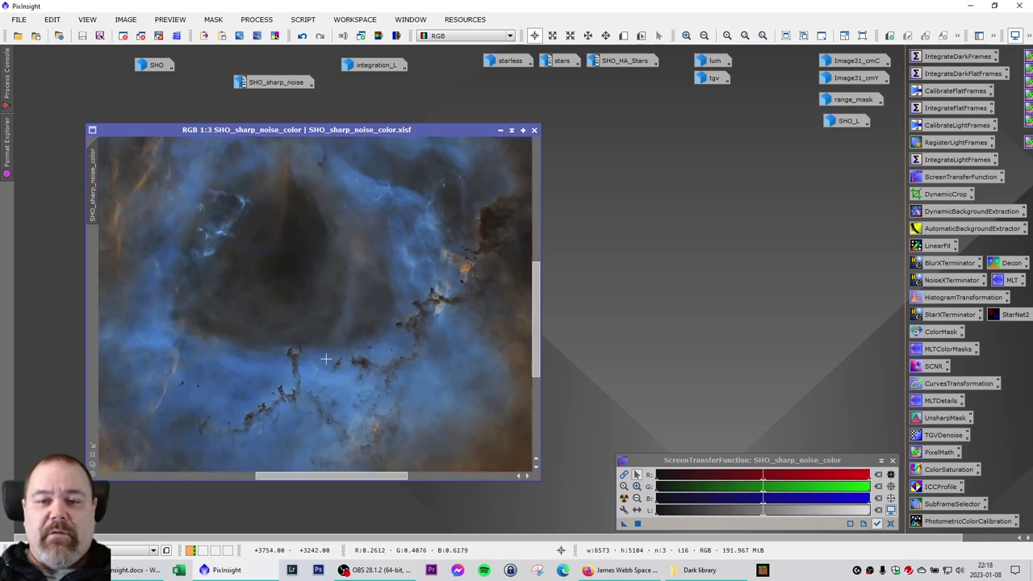
scroll(326, 358, down, 5)
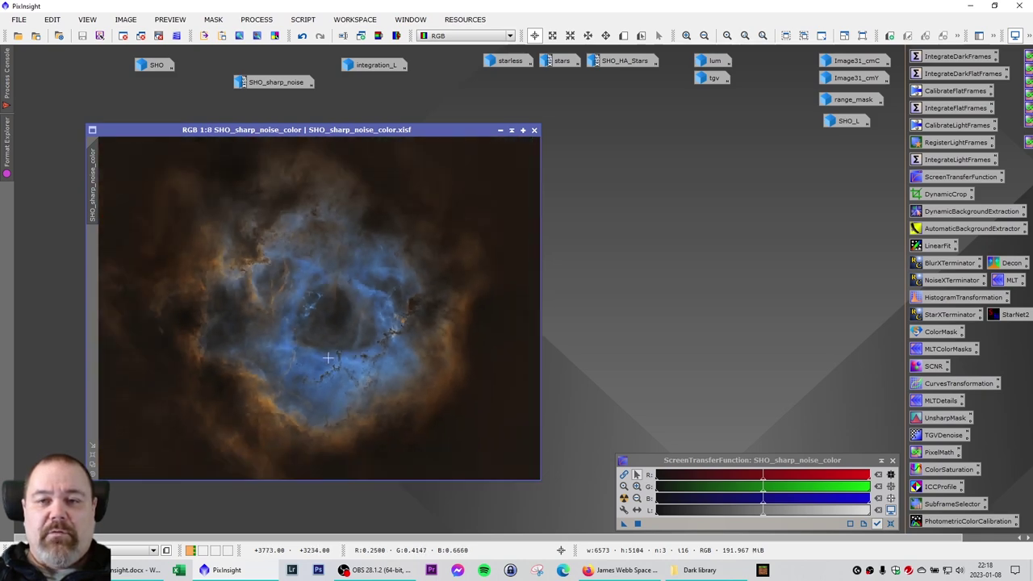
Place the SHO_sharp_noise and SHO icons in the top row beside integration_L.
drag(297, 130, 249, 135)
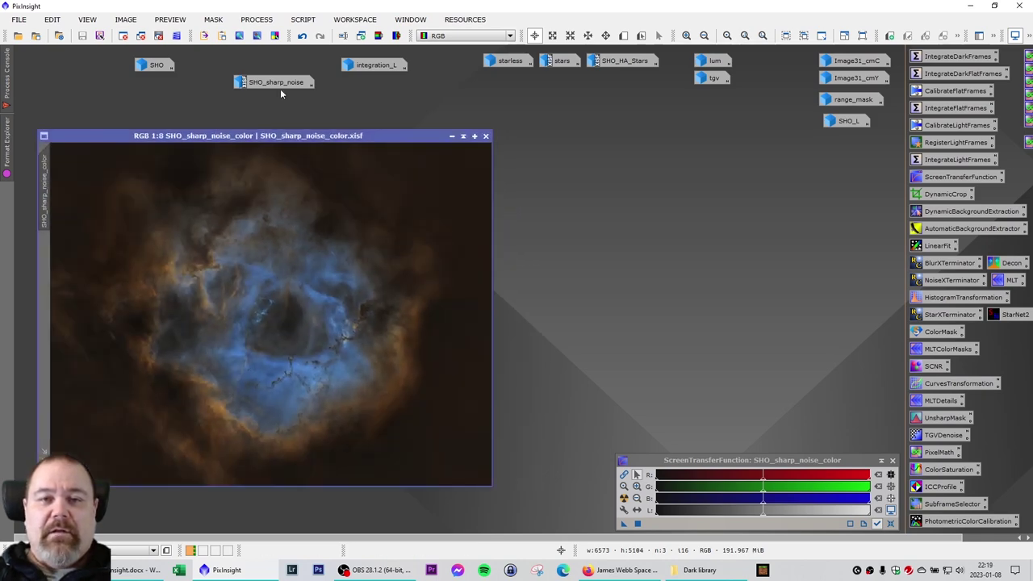
drag(281, 87, 303, 71)
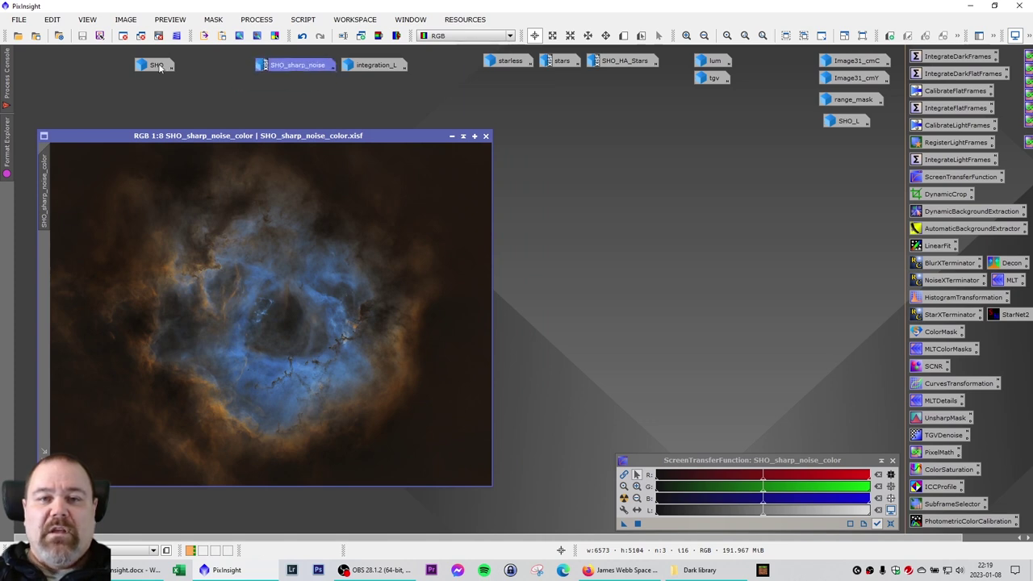
drag(159, 68, 236, 68)
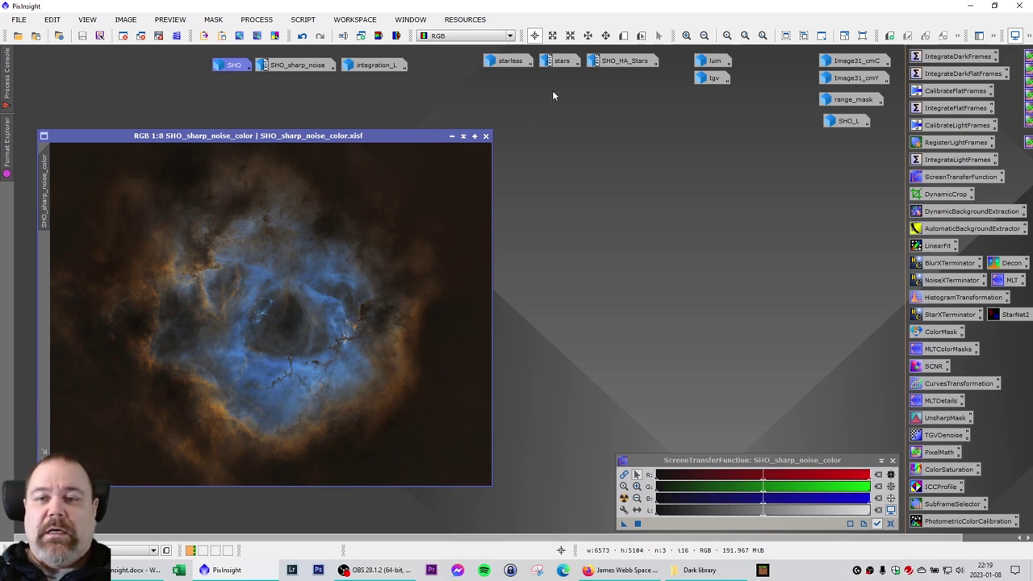
Open HA_stars.xisf and position its window right of the SHO_sharp_noise_color image.
double_click(562, 65)
drag(518, 92, 584, 150)
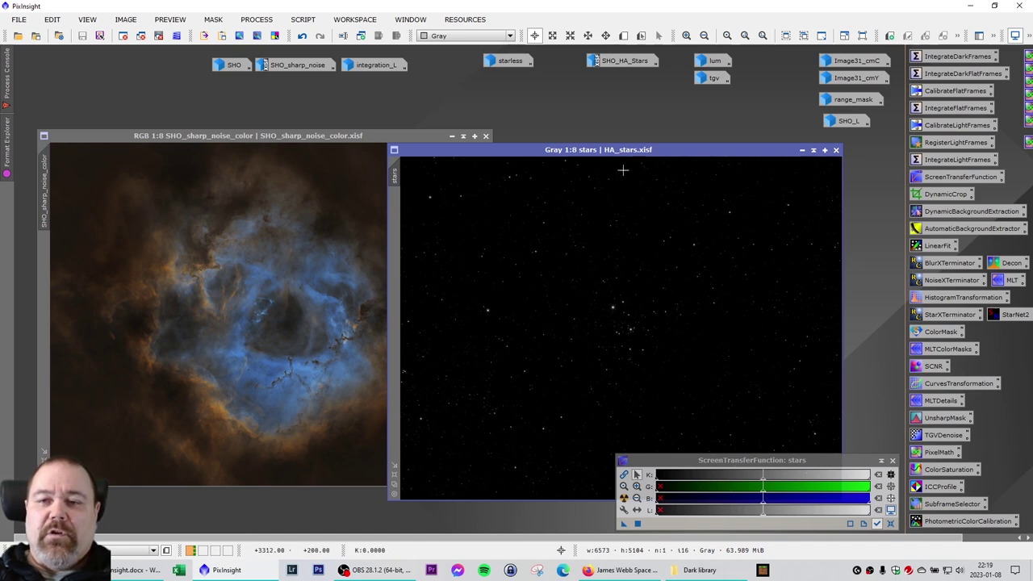
drag(577, 153, 684, 139)
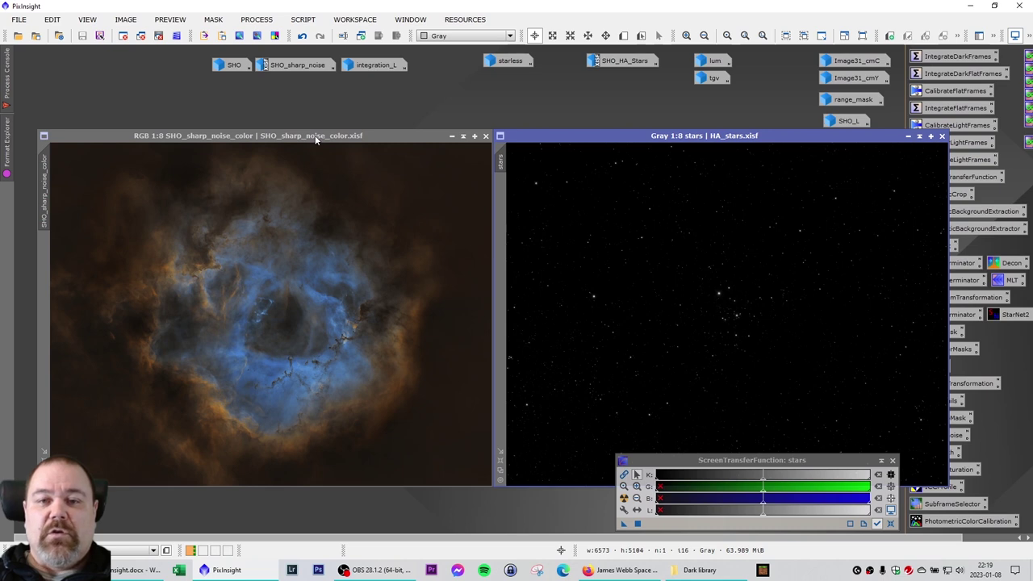
Close SHO_sharp_noise_color and HA_stars, then open SHO_HA_Stars and reposition its window.
click(486, 136)
click(940, 135)
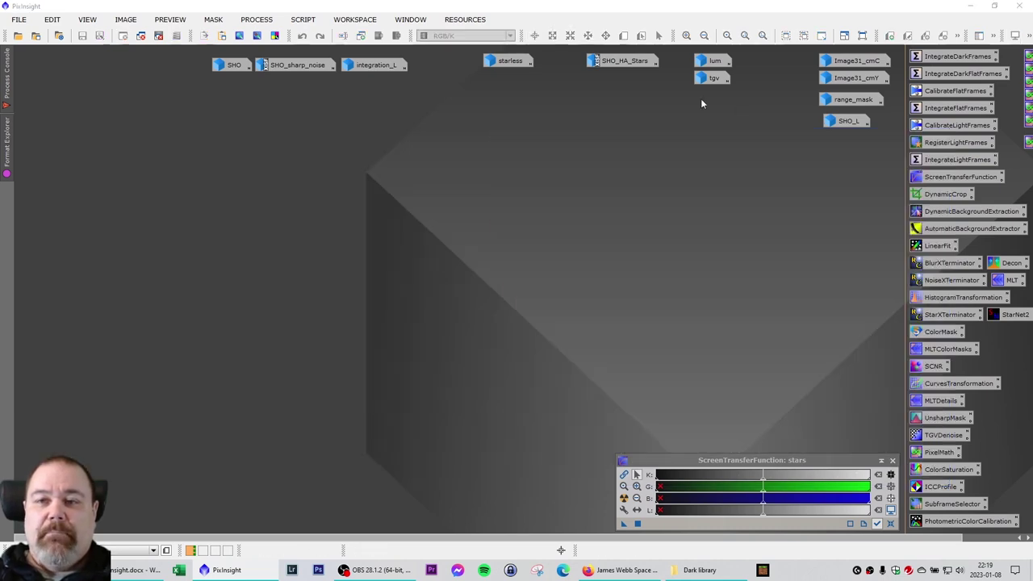
double_click(621, 62)
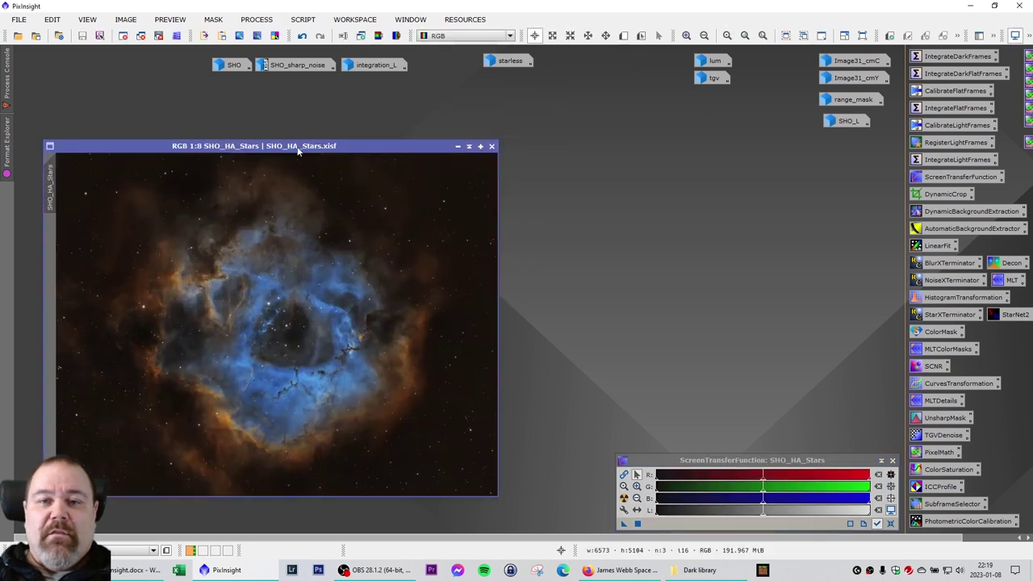
drag(299, 150, 369, 103)
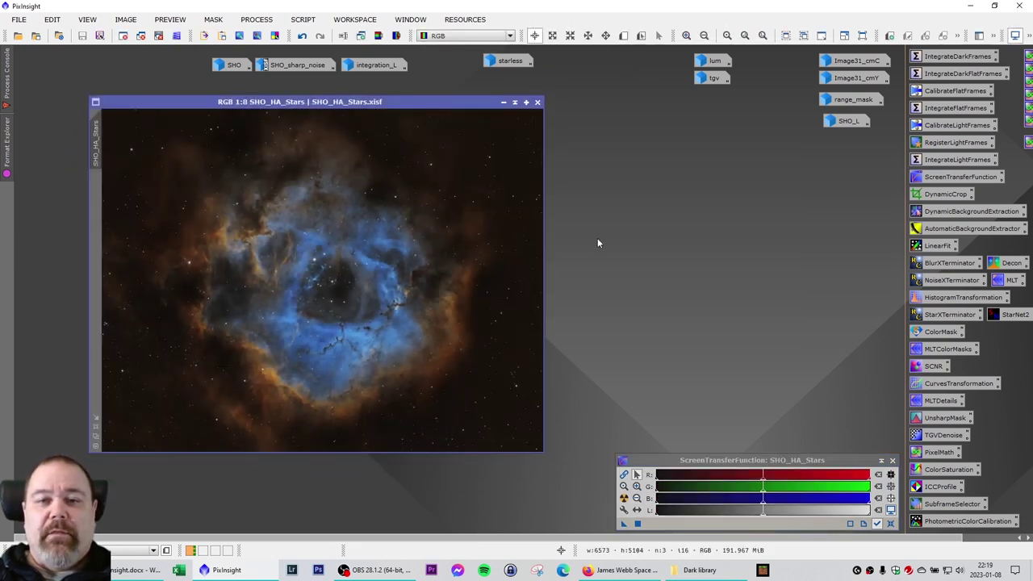